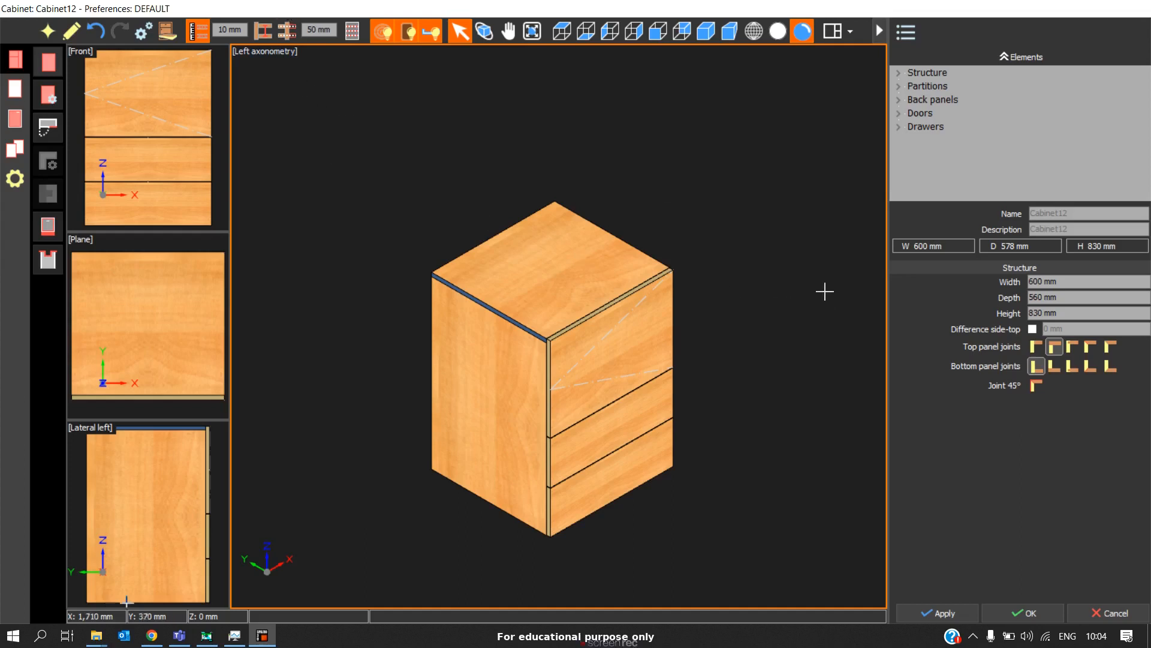
Step: Examine the cabinet's joints, hardware and drawer runners close up in shaded and wireframe display
{"action": "key", "text": "w"}
{"action": "key", "text": "w"}
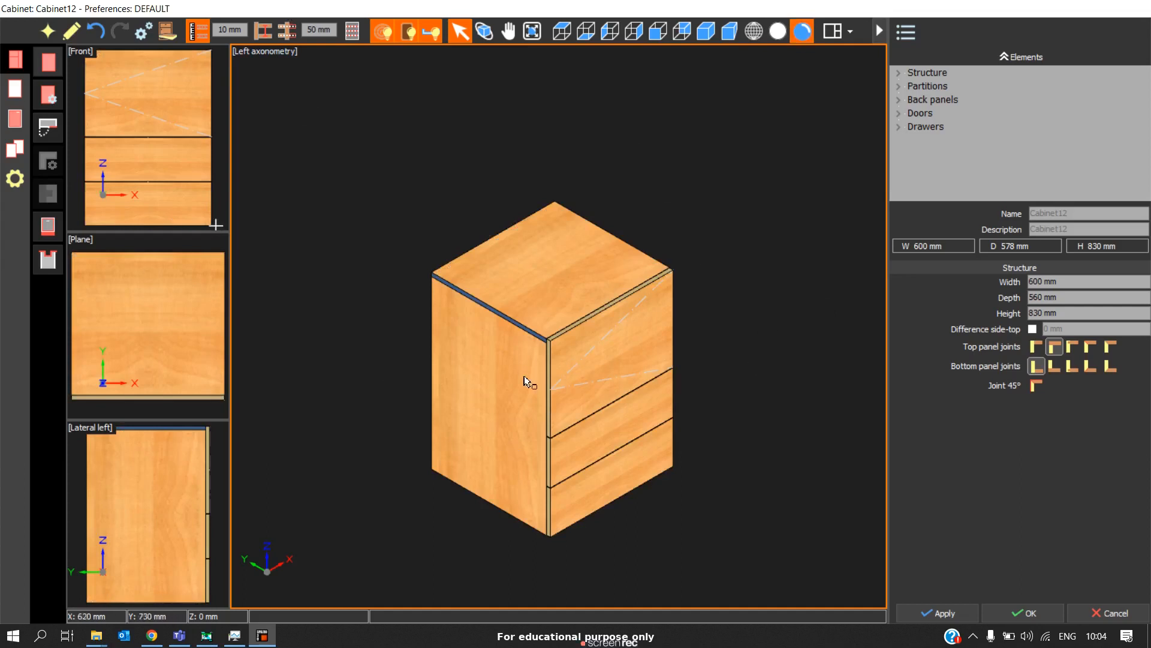
{"action": "scroll", "coordinate": [524, 375], "scroll_direction": "up", "scroll_amount": 1}
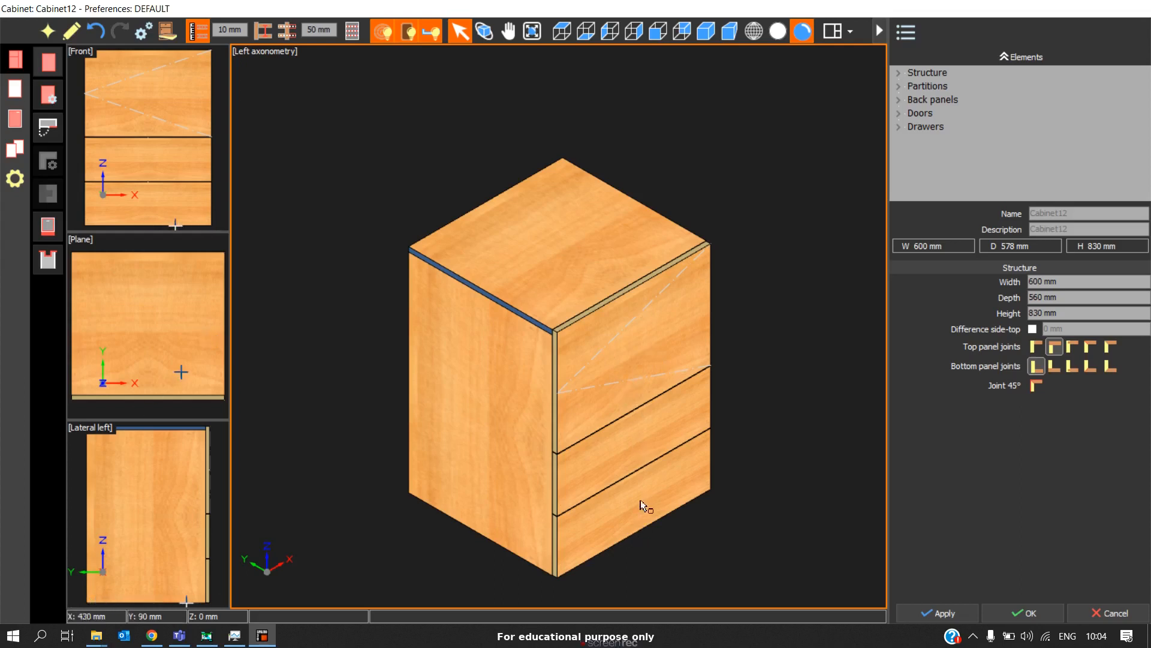
{"action": "key", "text": "space"}
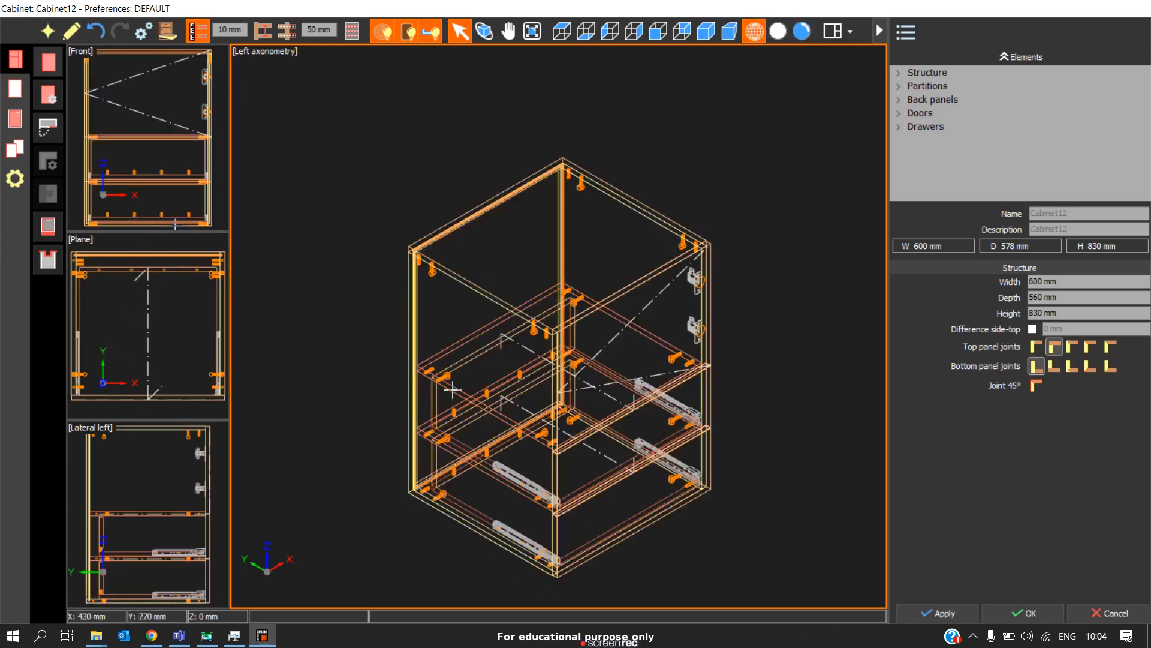
{"action": "scroll", "coordinate": [437, 350], "scroll_direction": "down", "scroll_amount": 1}
{"action": "scroll", "coordinate": [438, 354], "scroll_direction": "up", "scroll_amount": 3}
{"action": "key", "text": "space"}
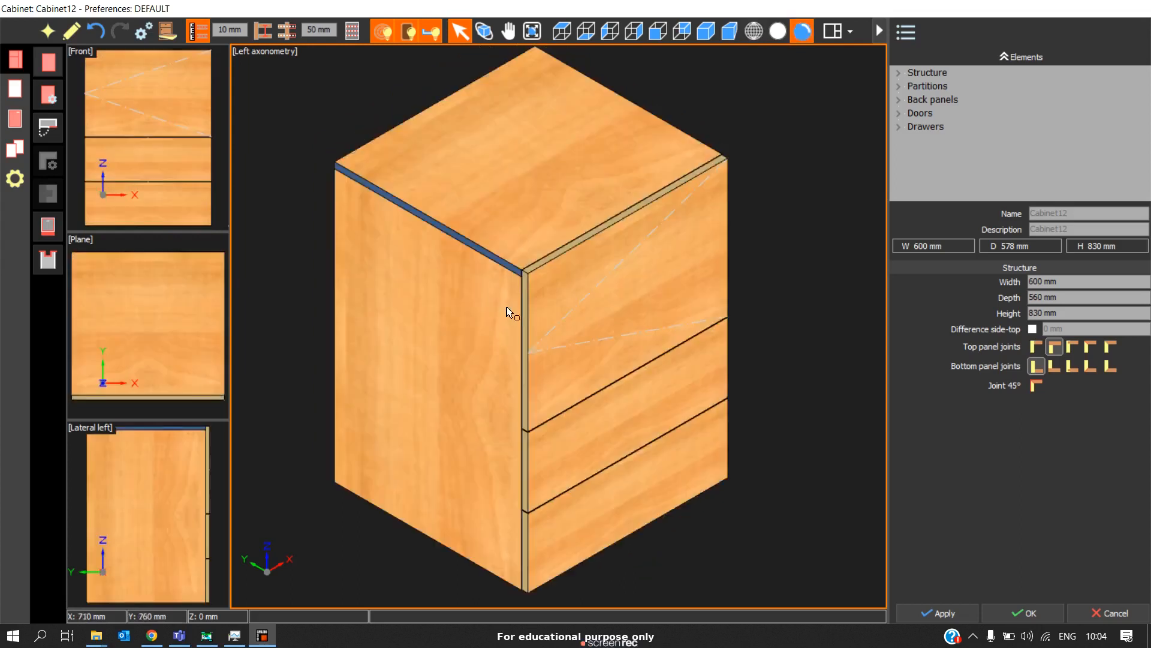
{"action": "scroll", "coordinate": [478, 256], "scroll_direction": "up", "scroll_amount": 4}
{"action": "scroll", "coordinate": [480, 258], "scroll_direction": "down", "scroll_amount": 2}
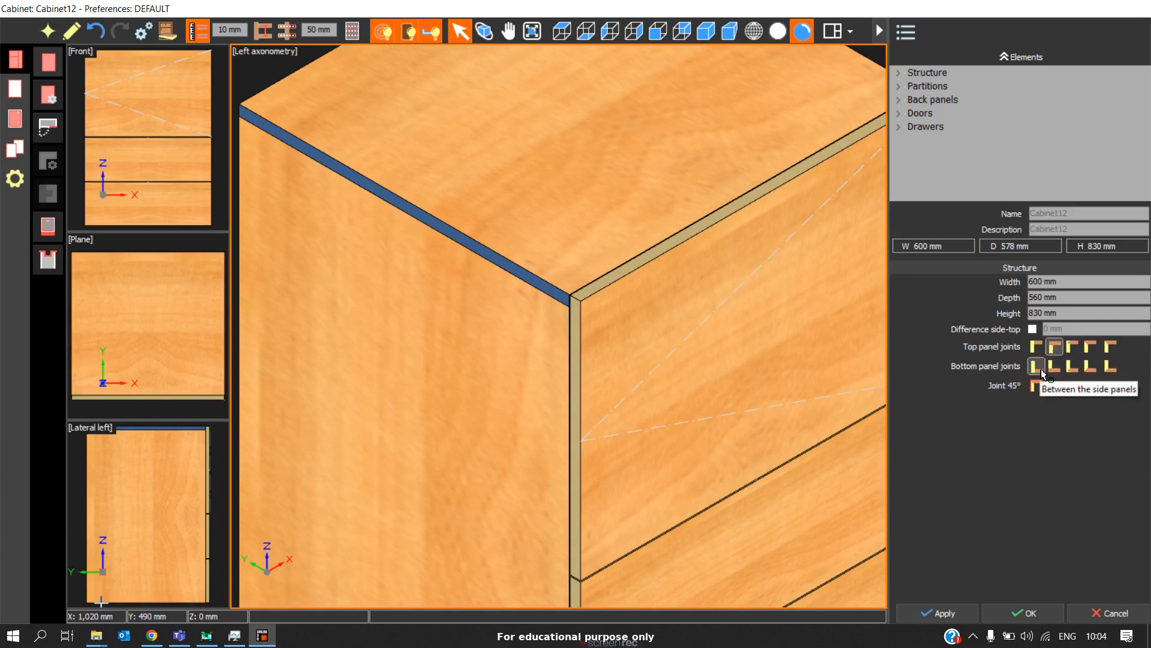
{"action": "scroll", "coordinate": [761, 375], "scroll_direction": "down", "scroll_amount": 3}
{"action": "middle_click_drag", "start_coordinate": [750, 427], "coordinate": [544, 413]}
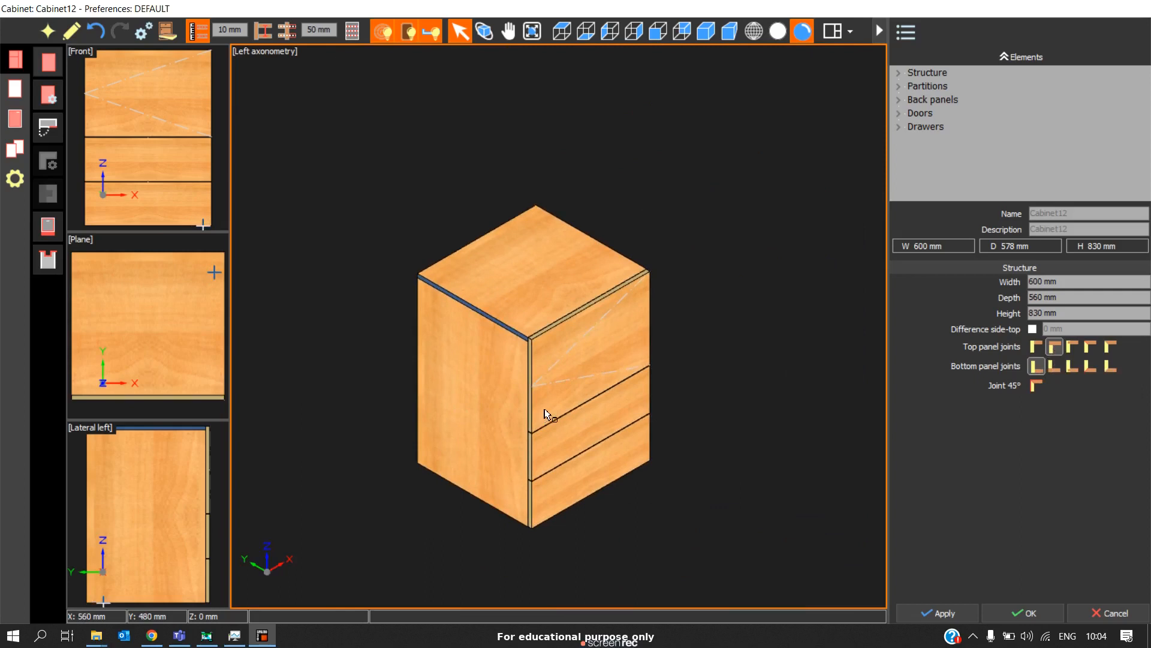
{"action": "key", "text": "w"}
{"action": "scroll", "coordinate": [412, 370], "scroll_direction": "up", "scroll_amount": 3}
{"action": "middle_click_drag", "start_coordinate": [413, 370], "coordinate": [418, 573]}
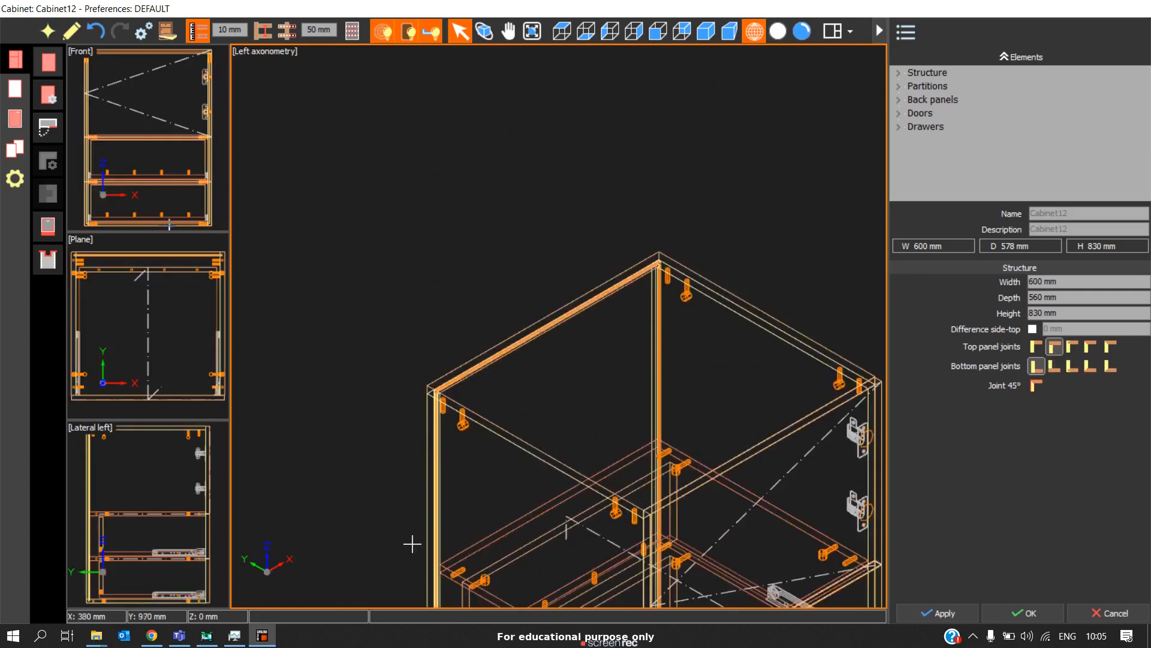
{"action": "scroll", "coordinate": [488, 420], "scroll_direction": "up", "scroll_amount": 3}
{"action": "scroll", "coordinate": [550, 388], "scroll_direction": "down", "scroll_amount": 2}
{"action": "scroll", "coordinate": [550, 397], "scroll_direction": "down", "scroll_amount": 5}
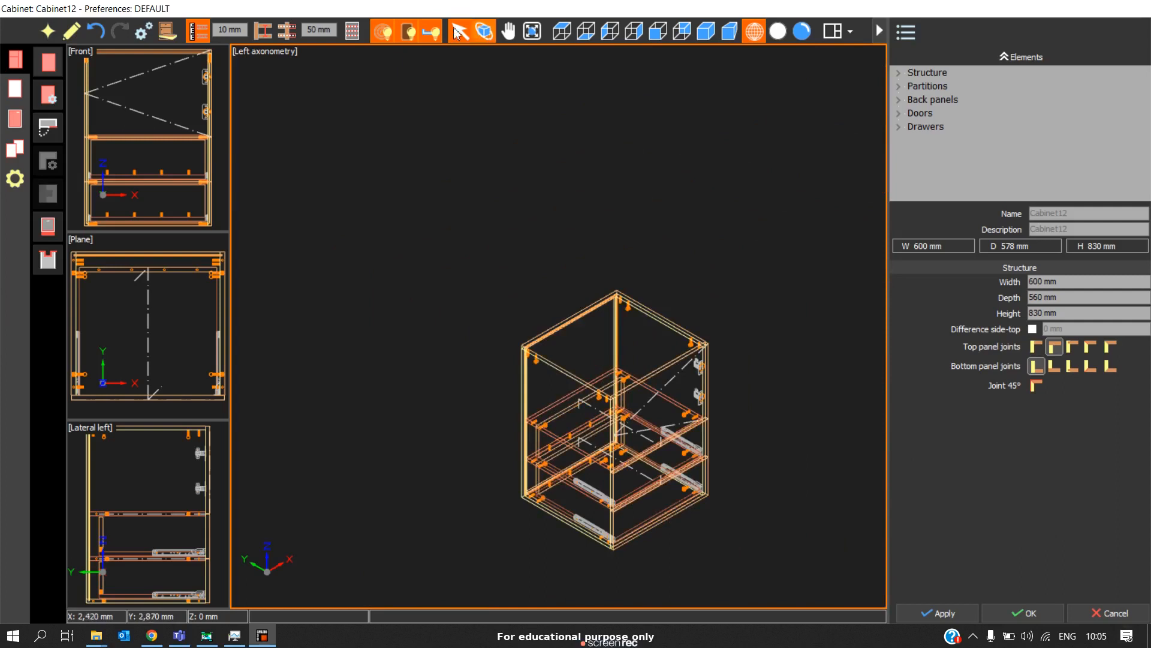
Step: Create a preference profile named RULEONE from the current cabinet
{"action": "left_click", "coordinate": [151, 37]}
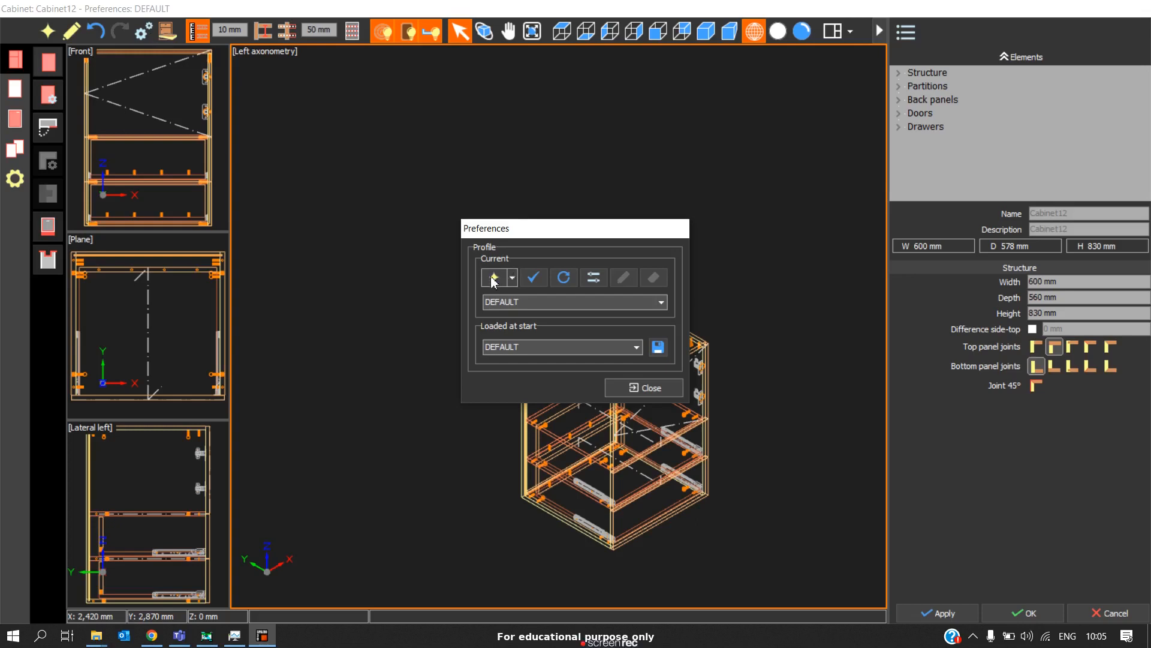
{"action": "left_click", "coordinate": [513, 279]}
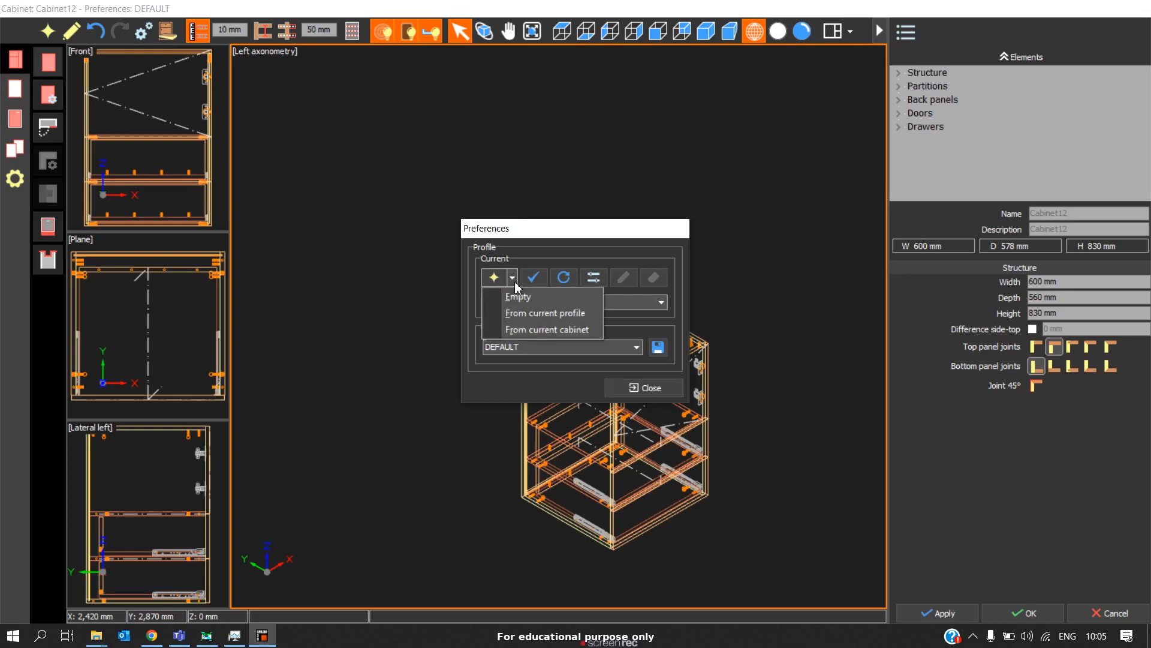
{"action": "left_click", "coordinate": [541, 331]}
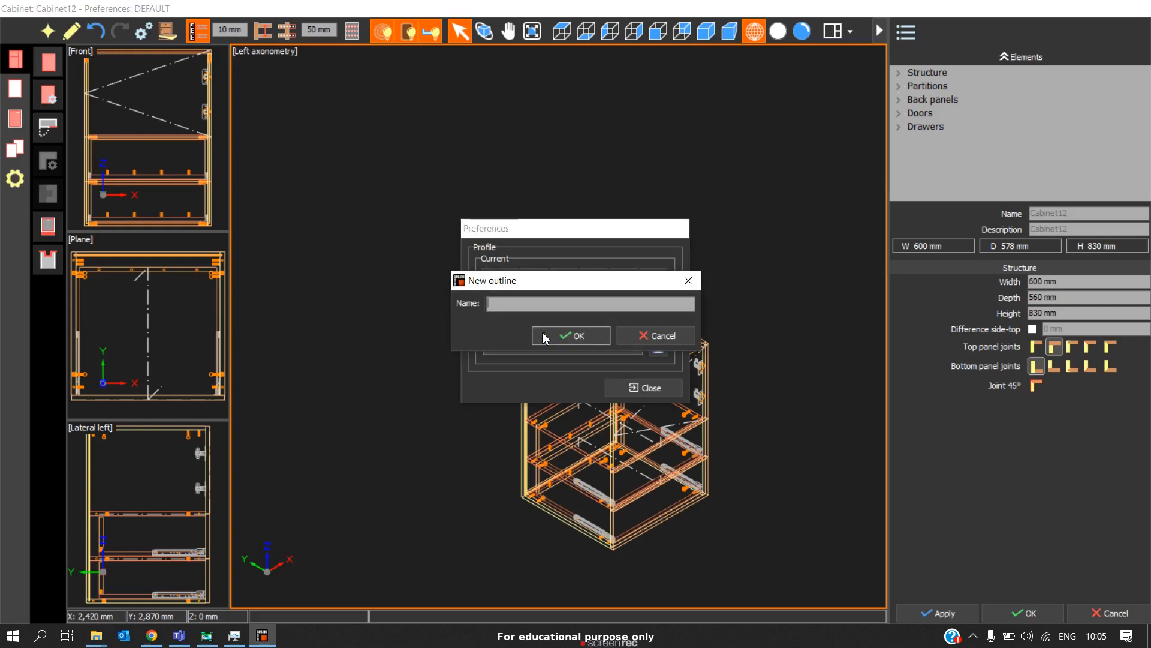
{"action": "type", "text": "RULEONE"}
{"action": "left_click", "coordinate": [598, 336]}
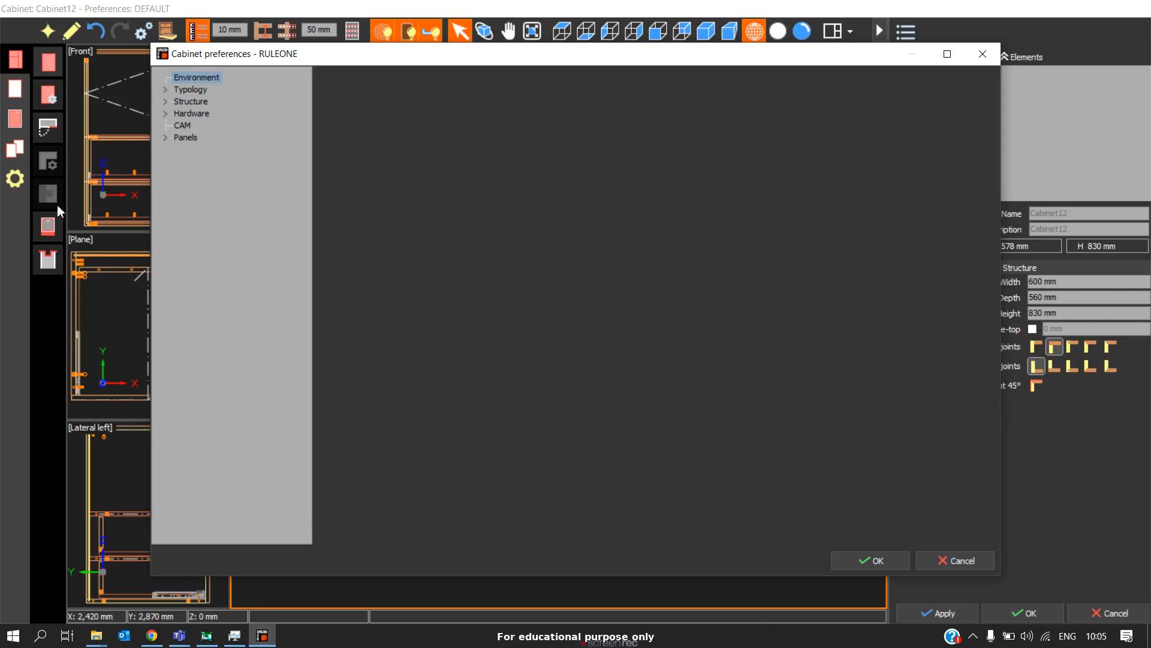
Step: Set the profile's drawer box margins to 13 mm on both sides and 5 mm above and below
{"action": "left_click", "coordinate": [165, 90]}
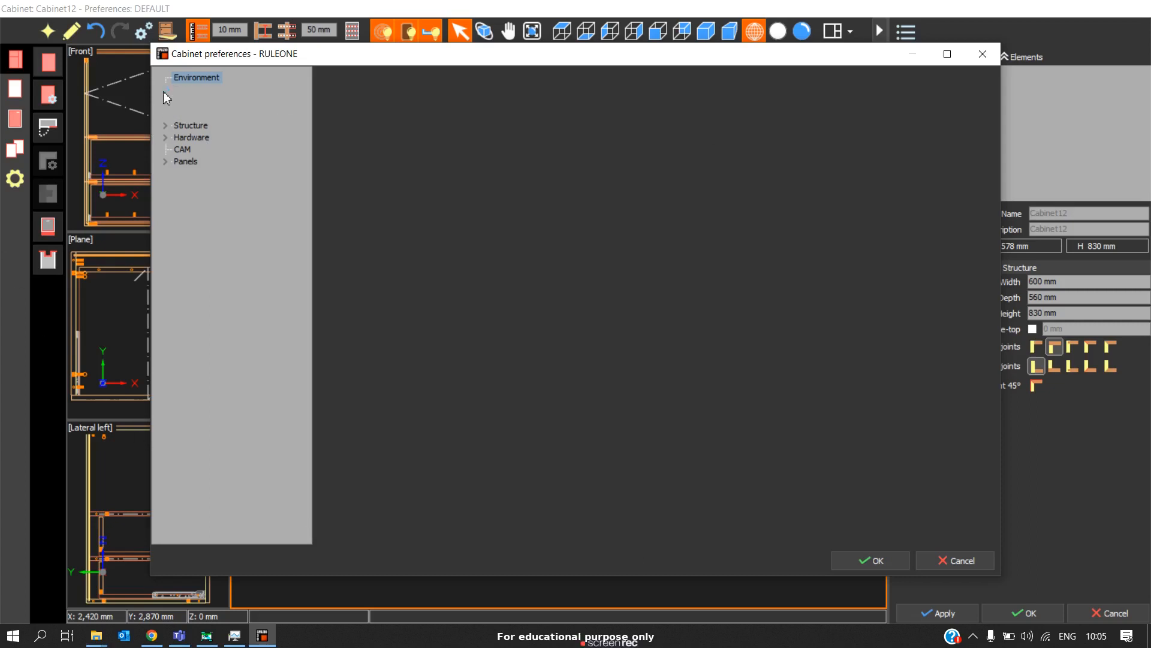
{"action": "left_click", "coordinate": [171, 126]}
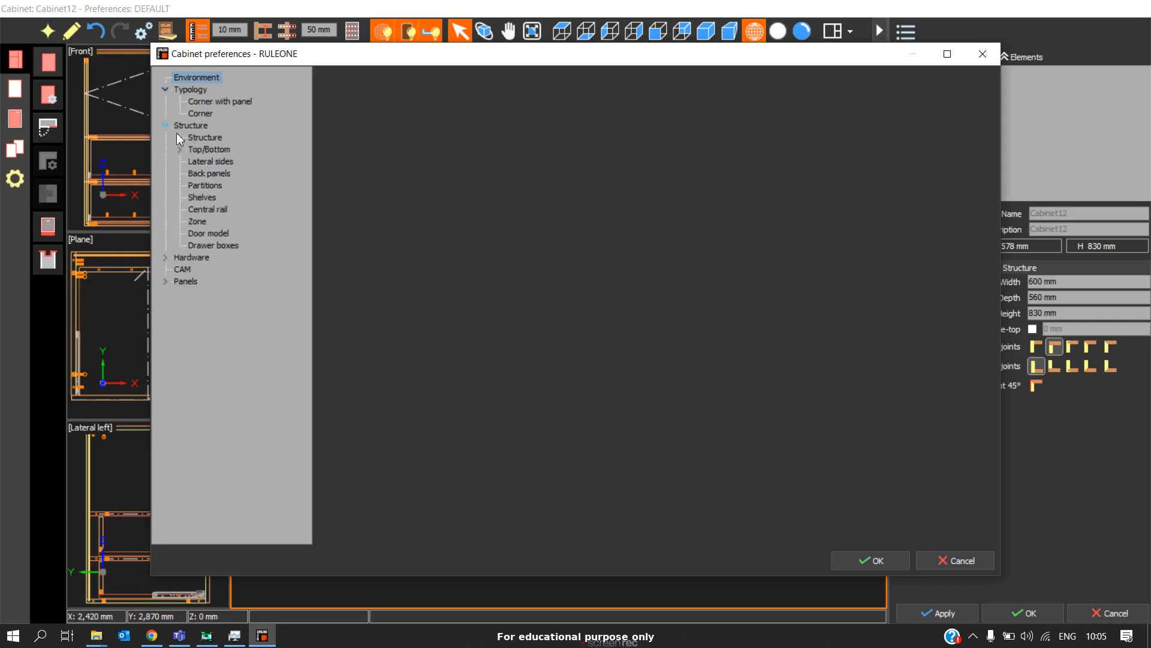
{"action": "left_click", "coordinate": [207, 246]}
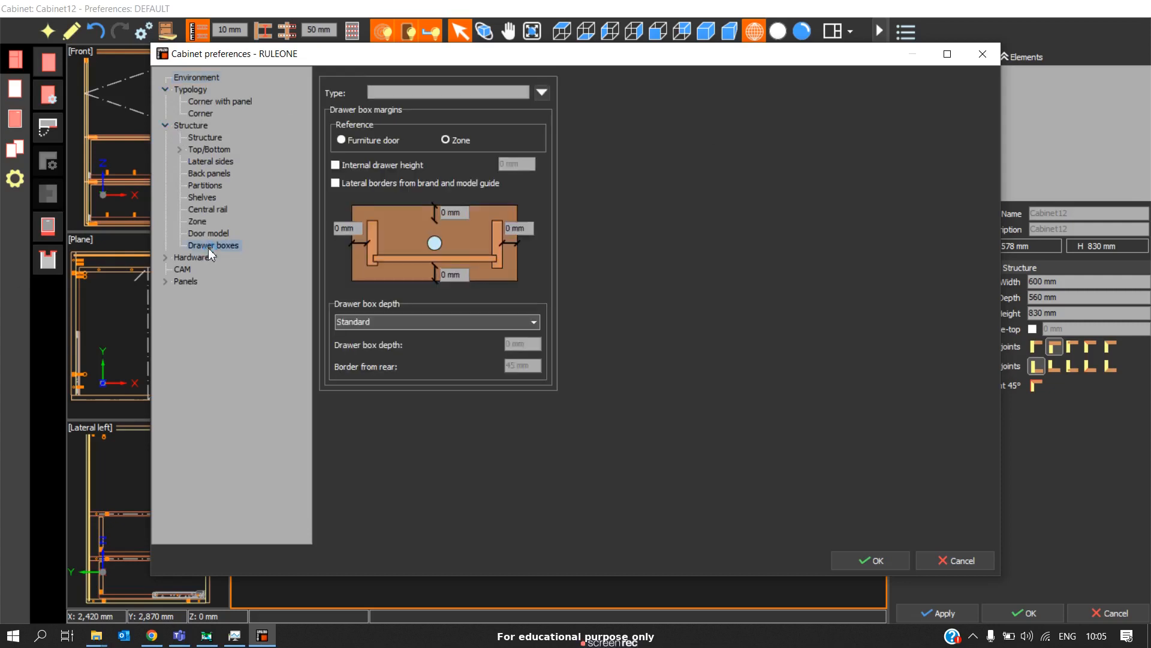
{"action": "left_click", "coordinate": [348, 229]}
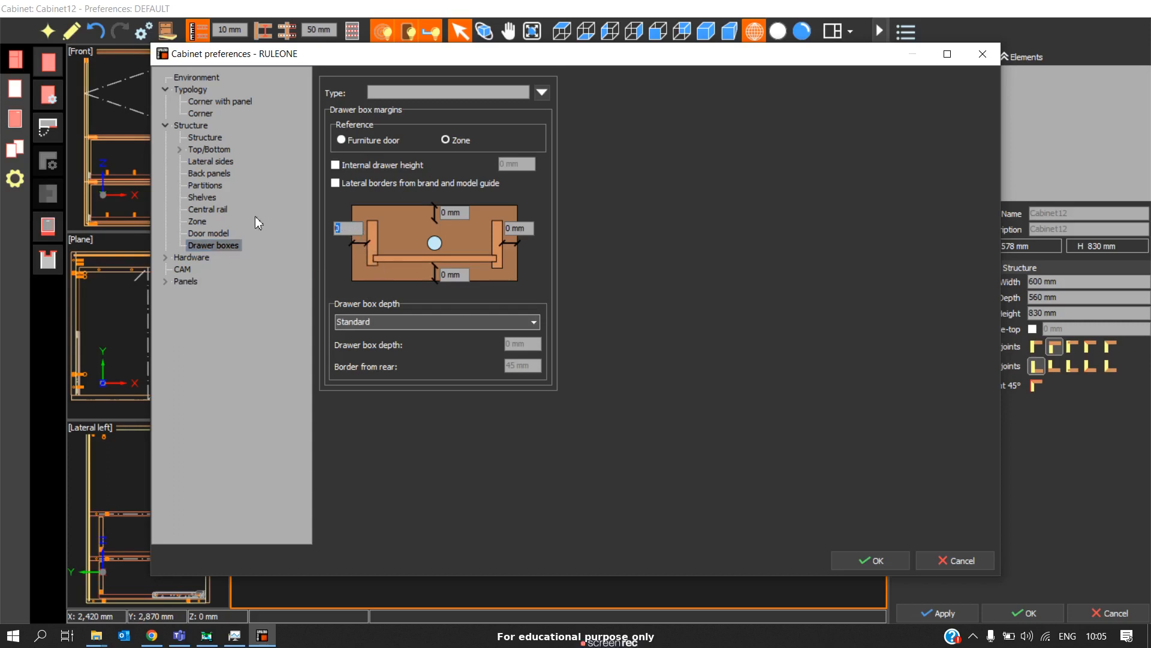
{"action": "type", "text": "13"}
{"action": "left_click", "coordinate": [522, 229]}
{"action": "type", "text": "13"}
{"action": "left_click", "coordinate": [441, 213]}
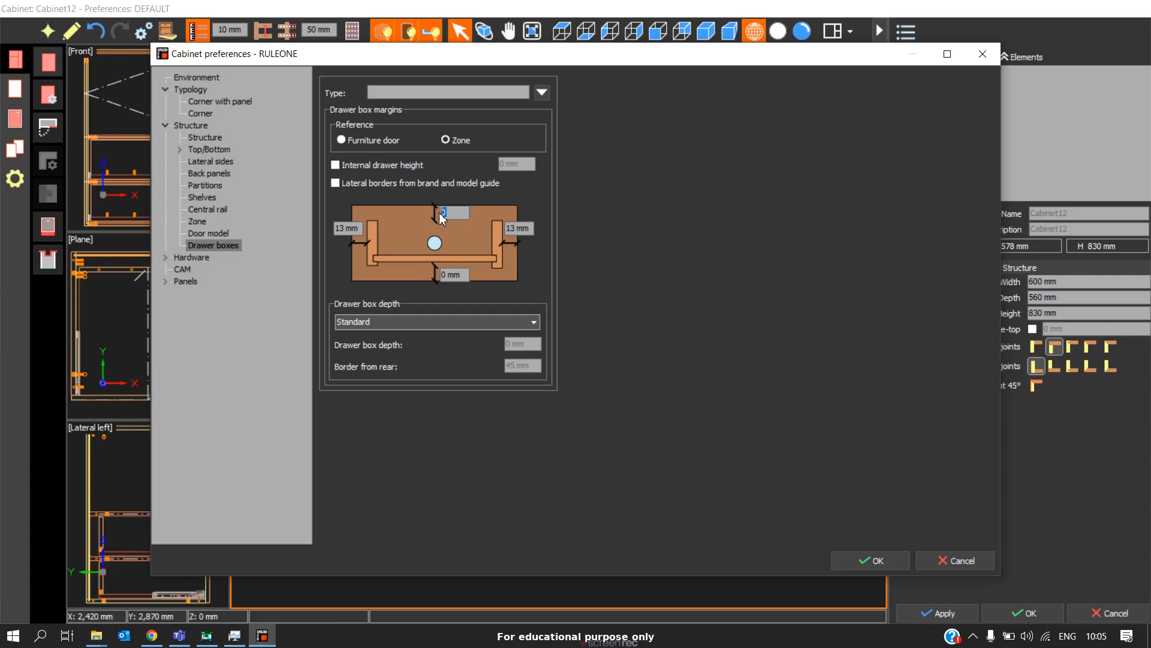
{"action": "left_click", "coordinate": [459, 274]}
Step: Make the drawer box depth fixed at 450 mm
{"action": "left_click", "coordinate": [532, 327]}
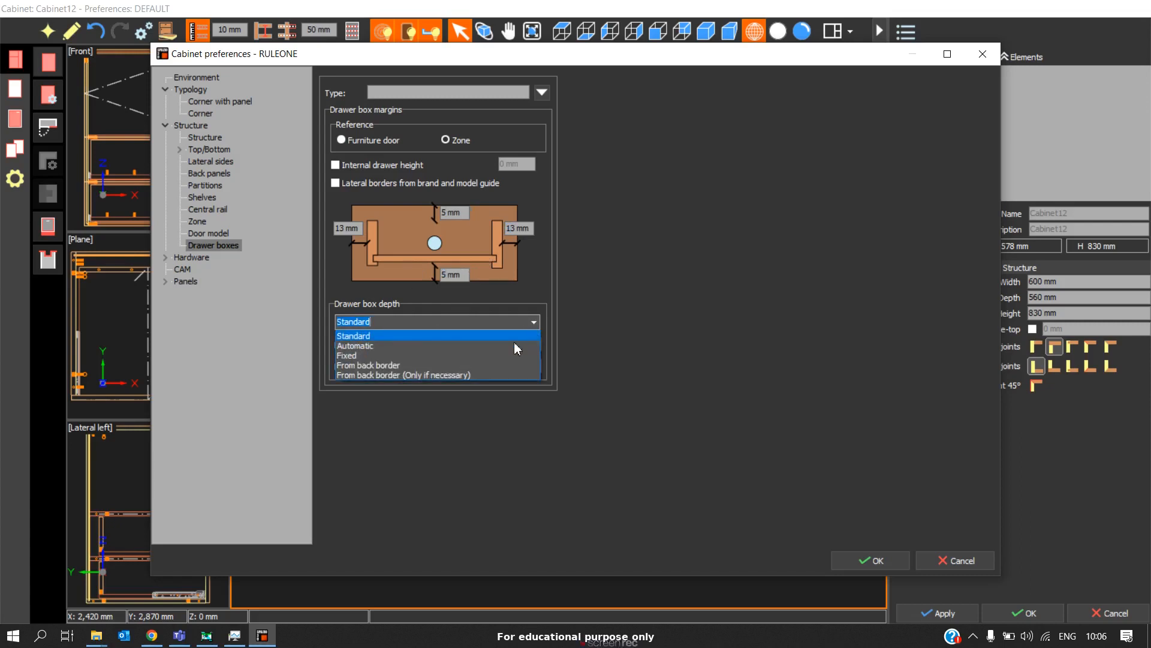
{"action": "left_click", "coordinate": [429, 355]}
{"action": "left_click", "coordinate": [512, 345]}
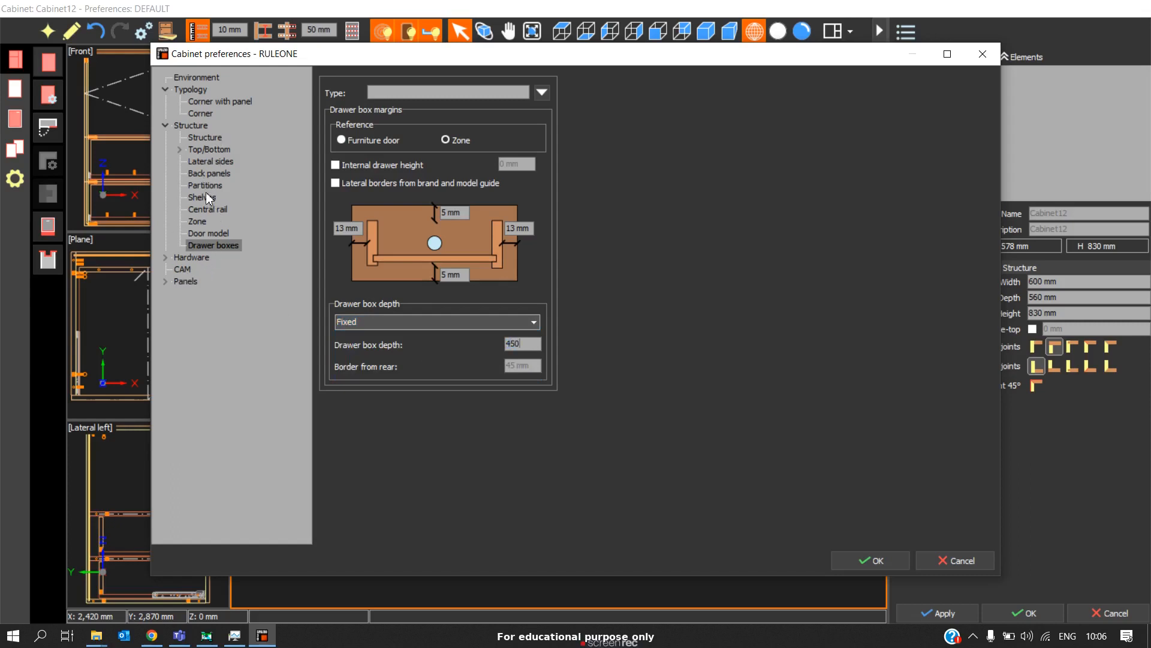
Step: Choose LYON EXT DOOR as the profile's door model
{"action": "left_click", "coordinate": [215, 234]}
{"action": "left_click", "coordinate": [528, 112]}
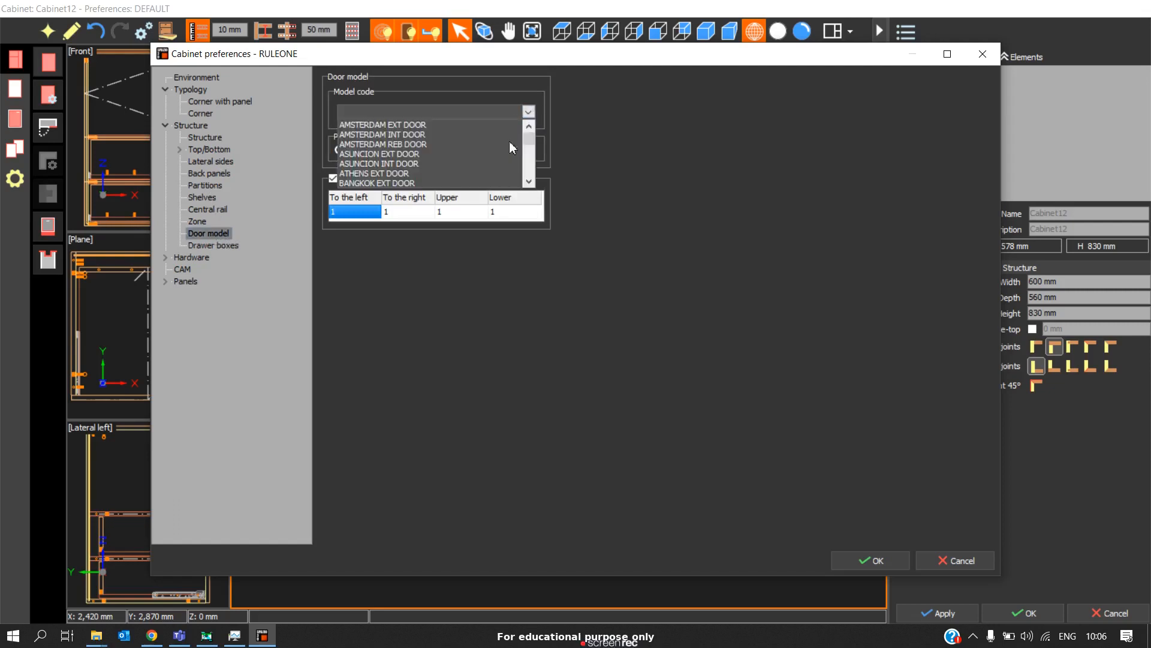
{"action": "left_click", "coordinate": [530, 181]}
{"action": "left_click", "coordinate": [530, 182]}
{"action": "left_click", "coordinate": [530, 181]}
{"action": "left_click", "coordinate": [530, 181]}
{"action": "left_click", "coordinate": [530, 181]}
{"action": "left_click", "coordinate": [530, 181]}
{"action": "left_click", "coordinate": [530, 182]}
{"action": "left_click", "coordinate": [530, 181]}
{"action": "left_click", "coordinate": [530, 181]}
{"action": "left_click", "coordinate": [530, 181]}
{"action": "left_click", "coordinate": [530, 181]}
{"action": "left_click", "coordinate": [530, 181]}
{"action": "left_click", "coordinate": [530, 181]}
{"action": "left_click", "coordinate": [530, 181]}
{"action": "left_click", "coordinate": [530, 181]}
{"action": "left_click", "coordinate": [531, 181]}
{"action": "left_click", "coordinate": [530, 181]}
{"action": "left_click", "coordinate": [530, 182]}
{"action": "left_click", "coordinate": [530, 181]}
{"action": "left_click", "coordinate": [530, 181]}
{"action": "left_click", "coordinate": [530, 181]}
{"action": "left_click", "coordinate": [530, 181]}
{"action": "left_click", "coordinate": [530, 181]}
{"action": "left_click", "coordinate": [530, 181]}
{"action": "left_click", "coordinate": [530, 181]}
{"action": "left_click", "coordinate": [530, 181]}
{"action": "left_click", "coordinate": [530, 181]}
{"action": "left_click", "coordinate": [530, 181]}
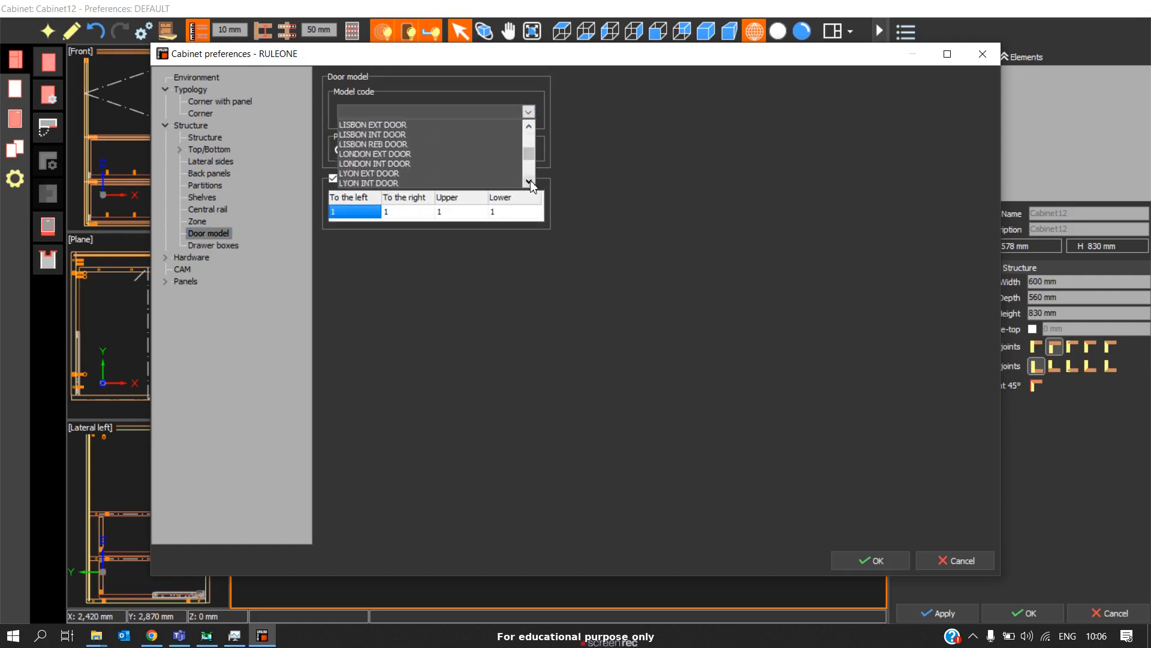
{"action": "left_click", "coordinate": [397, 174]}
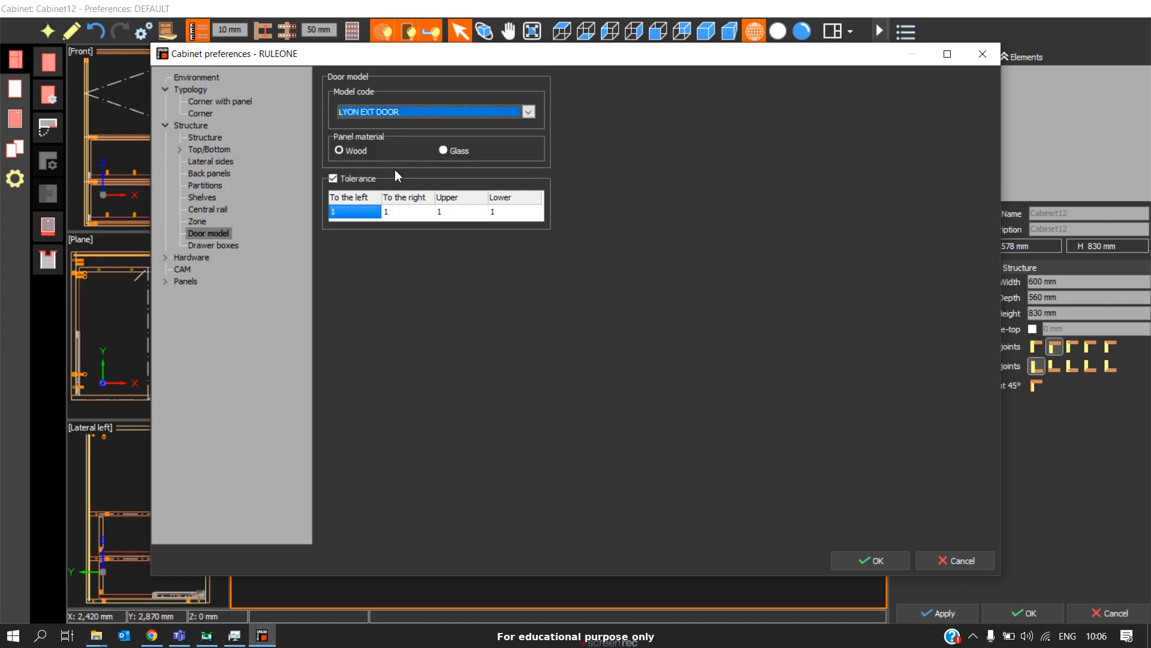
Step: Review the CAM trimming and dowelling preferences, including the top panel's horizontal dowel settings
{"action": "left_click", "coordinate": [178, 271]}
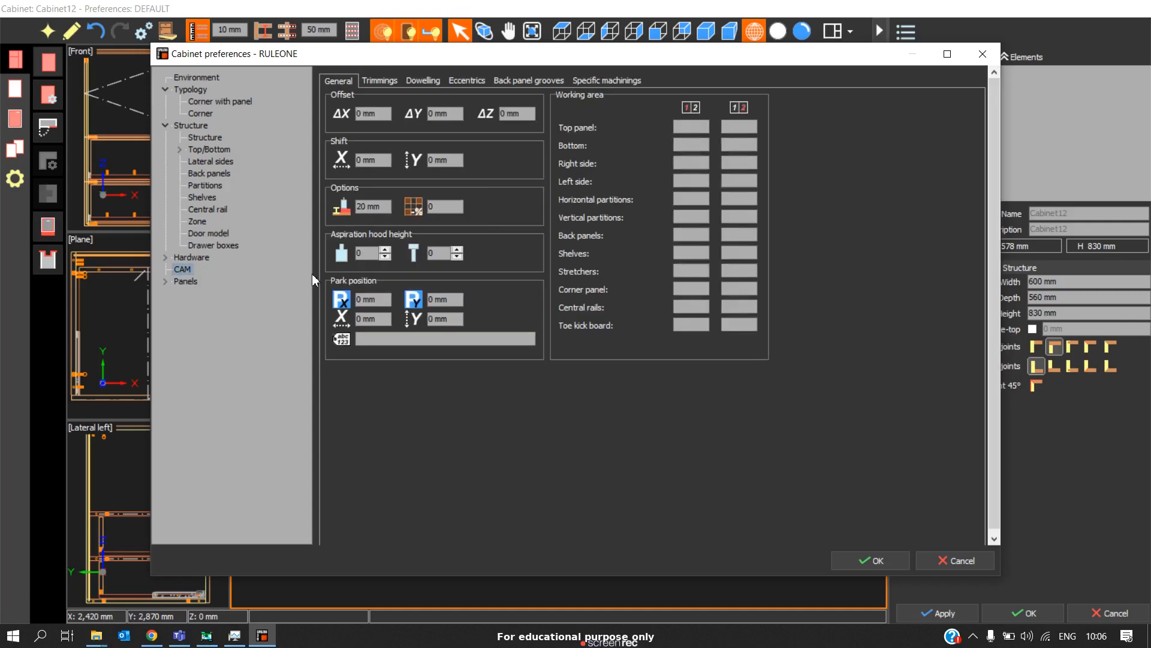
{"action": "left_click", "coordinate": [381, 81]}
{"action": "left_click", "coordinate": [424, 81]}
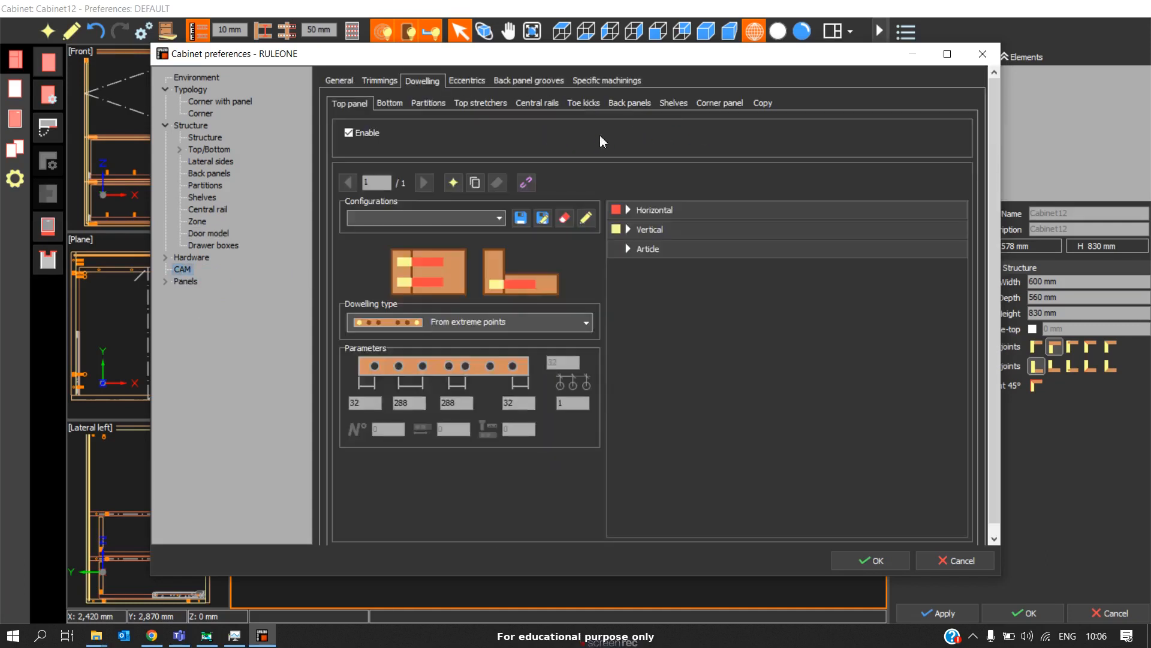
{"action": "left_click", "coordinate": [625, 210]}
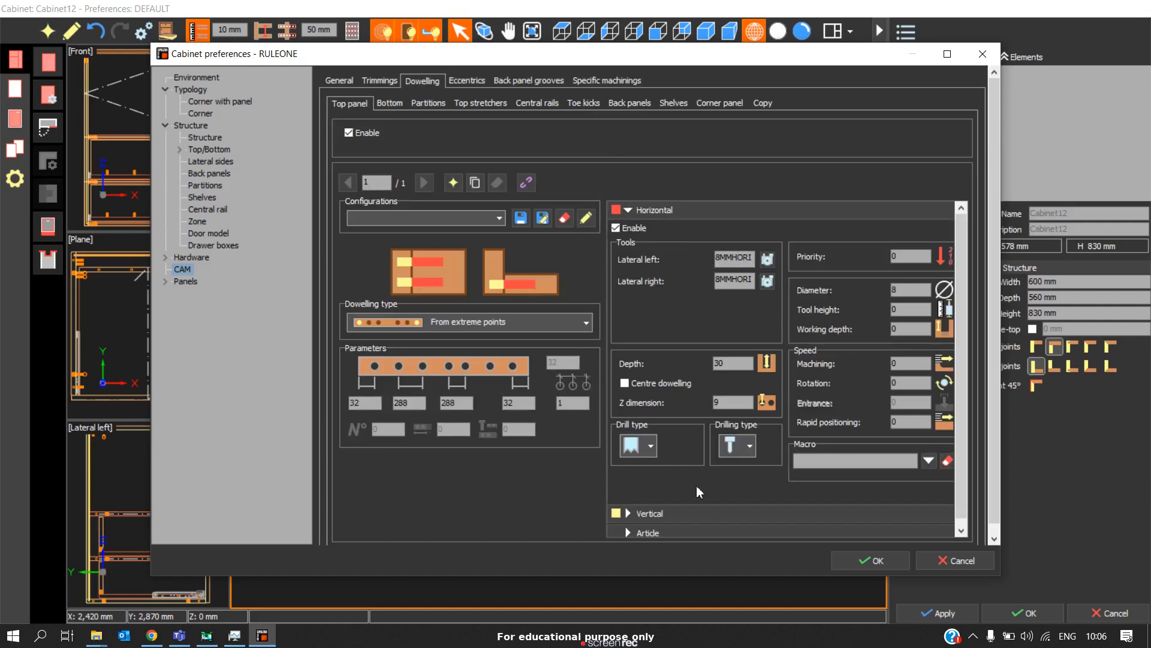
Step: Review the edgebanding settings of the different panel types and save the RULEONE preferences
{"action": "left_click", "coordinate": [166, 281]}
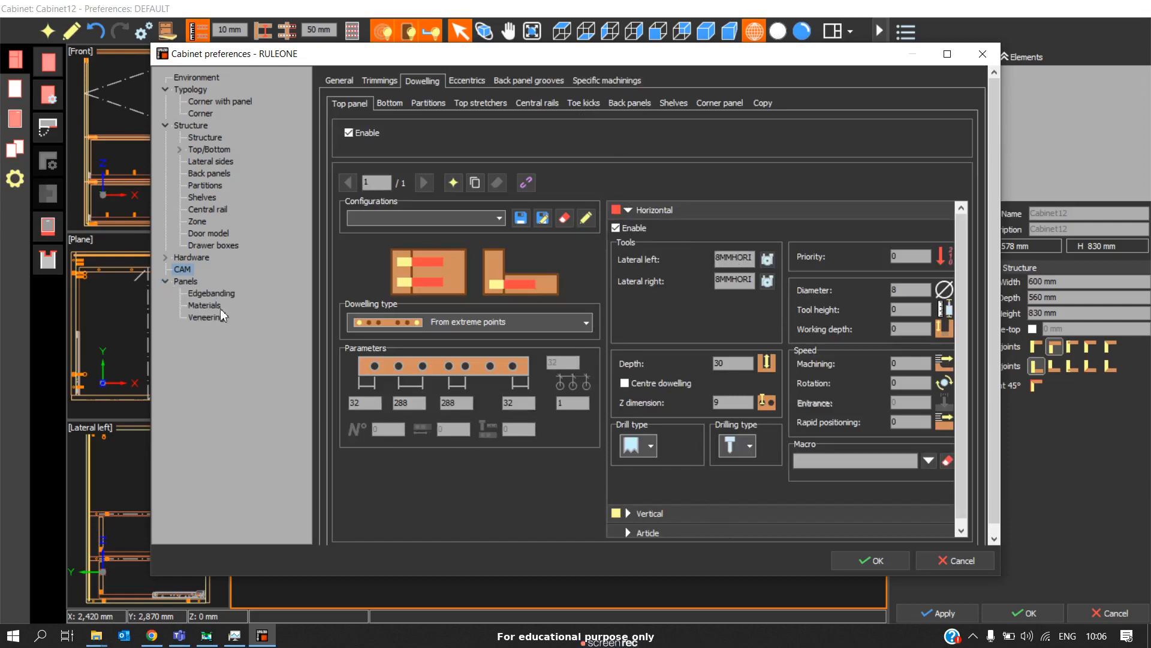
{"action": "left_click", "coordinate": [219, 293]}
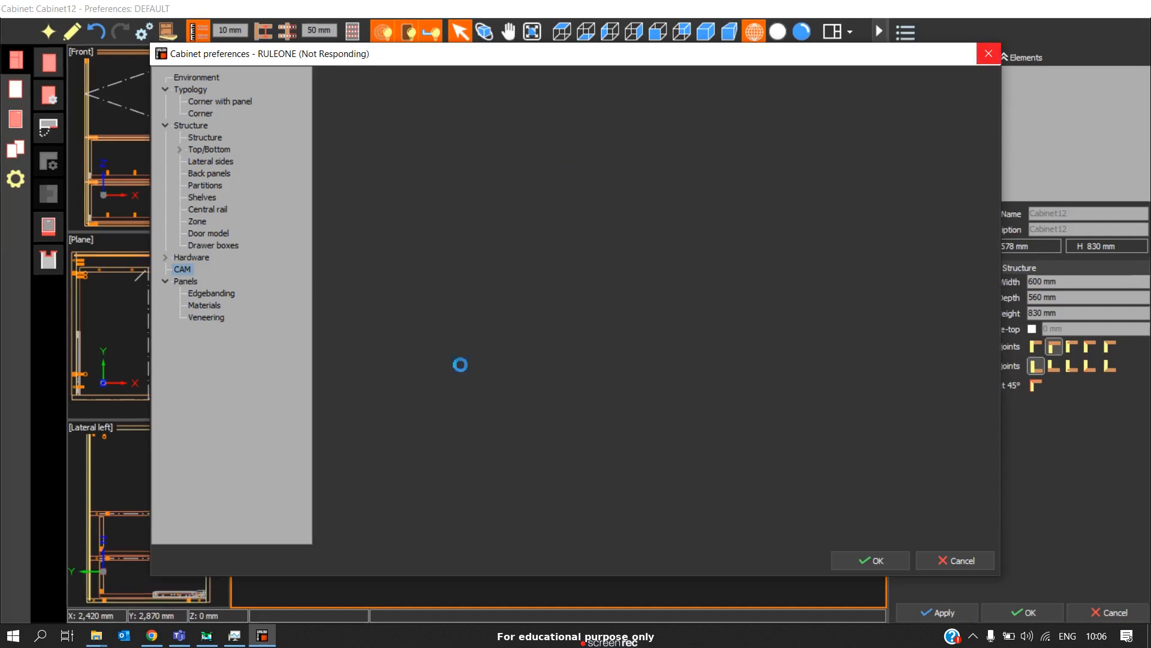
{"action": "left_click", "coordinate": [435, 224]}
{"action": "left_click", "coordinate": [531, 229]}
{"action": "left_click", "coordinate": [631, 227]}
{"action": "left_click", "coordinate": [716, 225]}
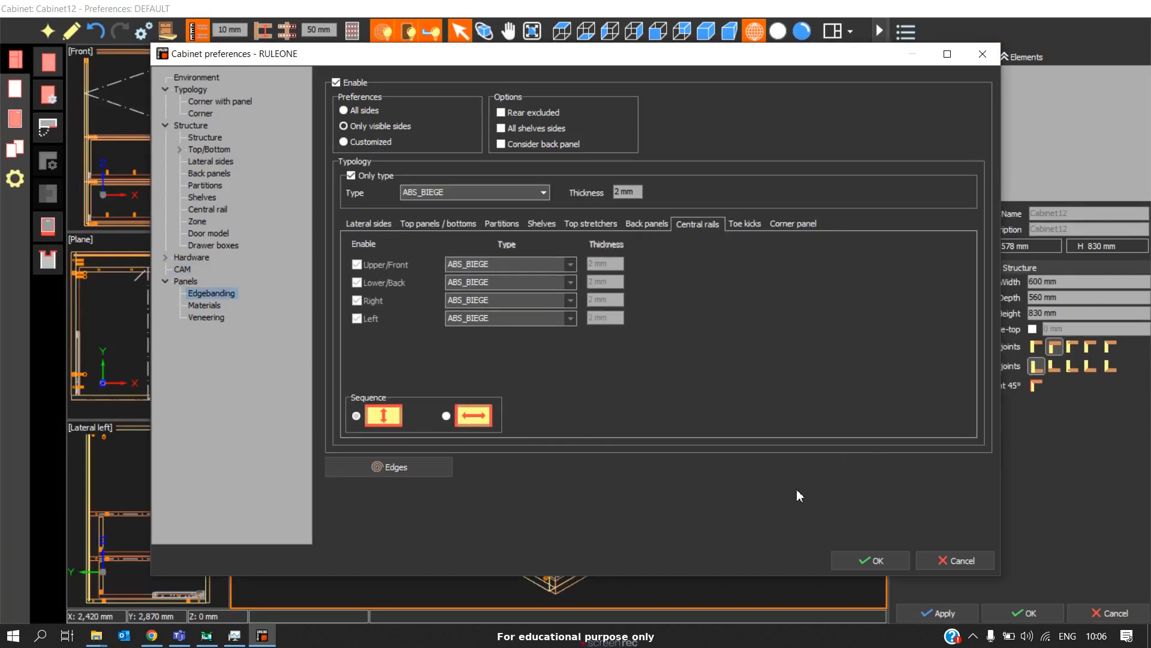
{"action": "left_click", "coordinate": [864, 561]}
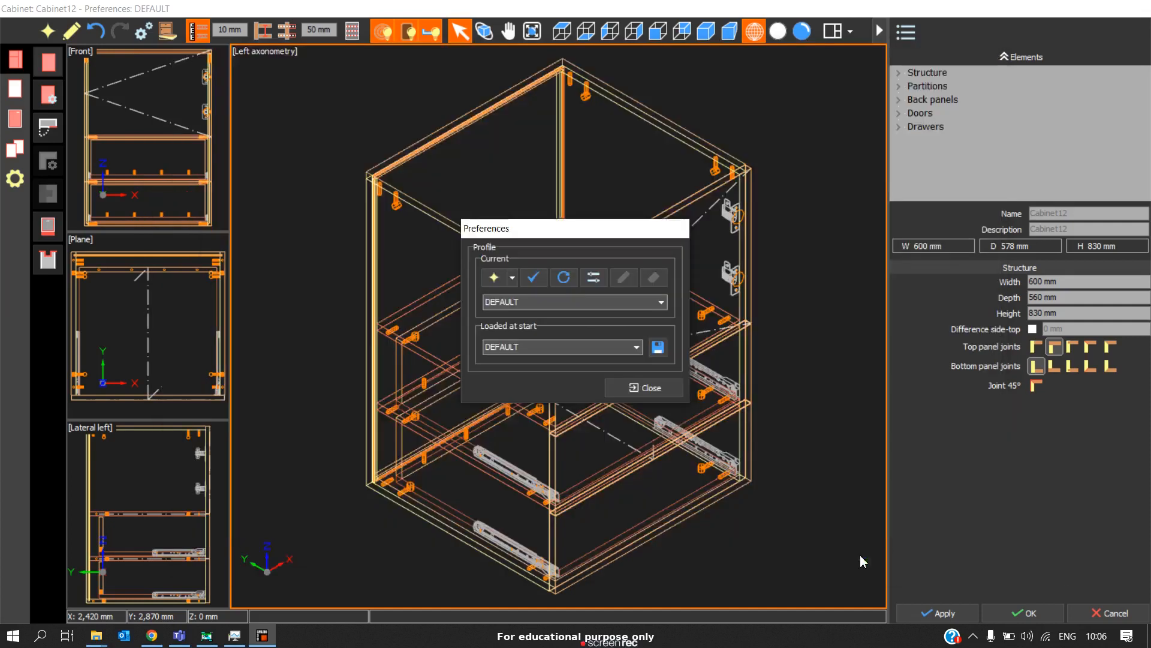
Step: Look through the list of available preference profiles for RULEONE without changing the current profile
{"action": "left_click", "coordinate": [560, 306]}
{"action": "scroll", "coordinate": [541, 339], "scroll_direction": "up", "scroll_amount": 5}
{"action": "scroll", "coordinate": [541, 340], "scroll_direction": "down", "scroll_amount": 6}
{"action": "scroll", "coordinate": [542, 342], "scroll_direction": "up", "scroll_amount": 2}
{"action": "scroll", "coordinate": [539, 345], "scroll_direction": "down", "scroll_amount": 2}
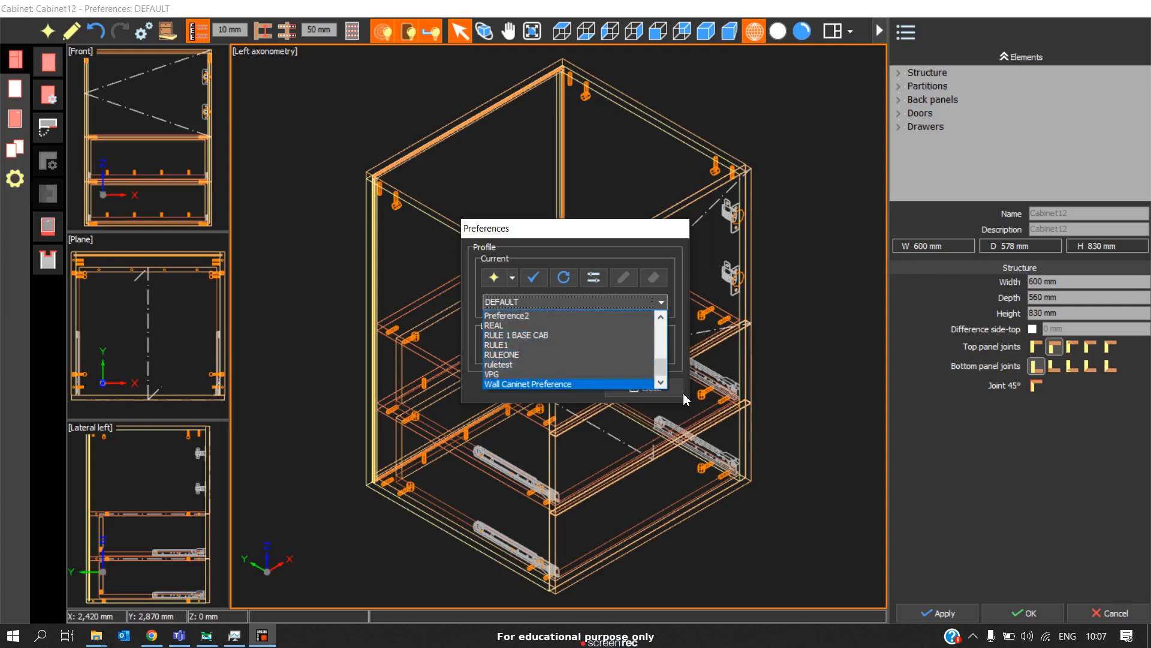
{"action": "left_click", "coordinate": [681, 228]}
Step: Close the profile preferences and accept the cabinet, returning to the drawing with nothing selected
{"action": "left_click", "coordinate": [671, 389]}
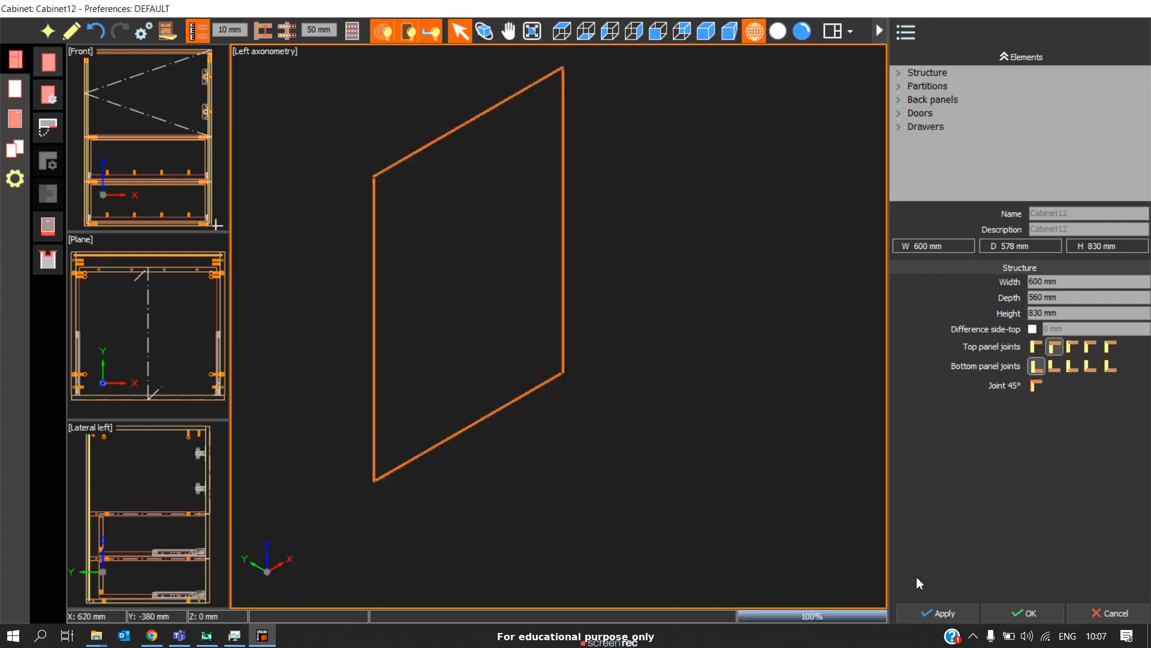
{"action": "left_click", "coordinate": [1013, 614]}
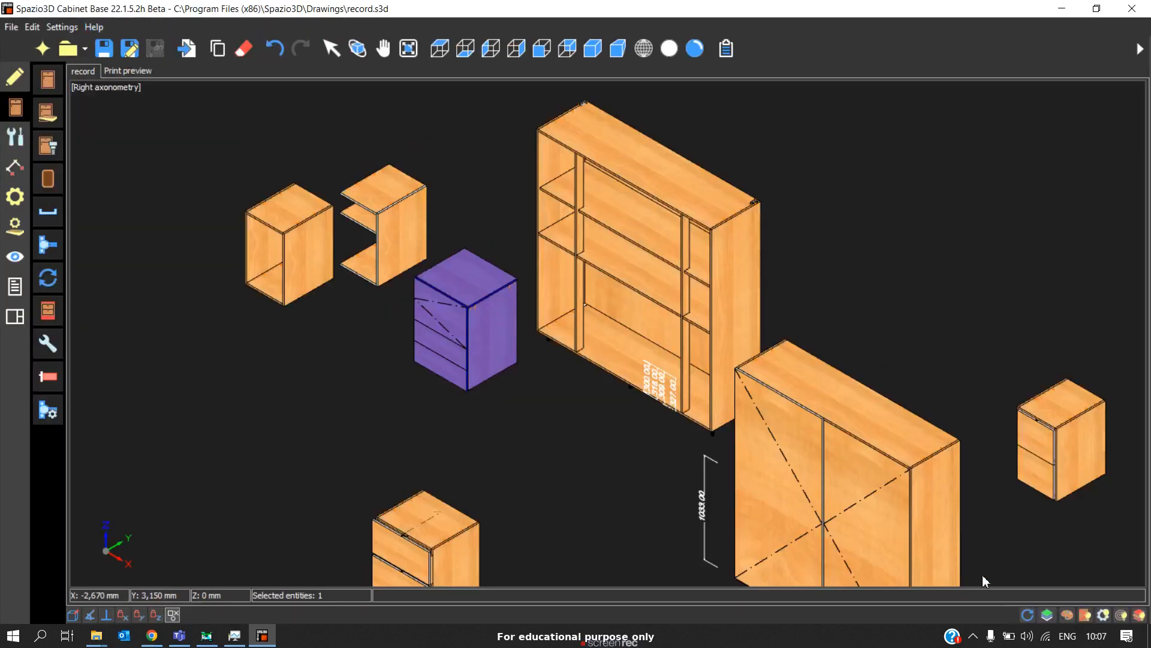
{"action": "left_click", "coordinate": [360, 423]}
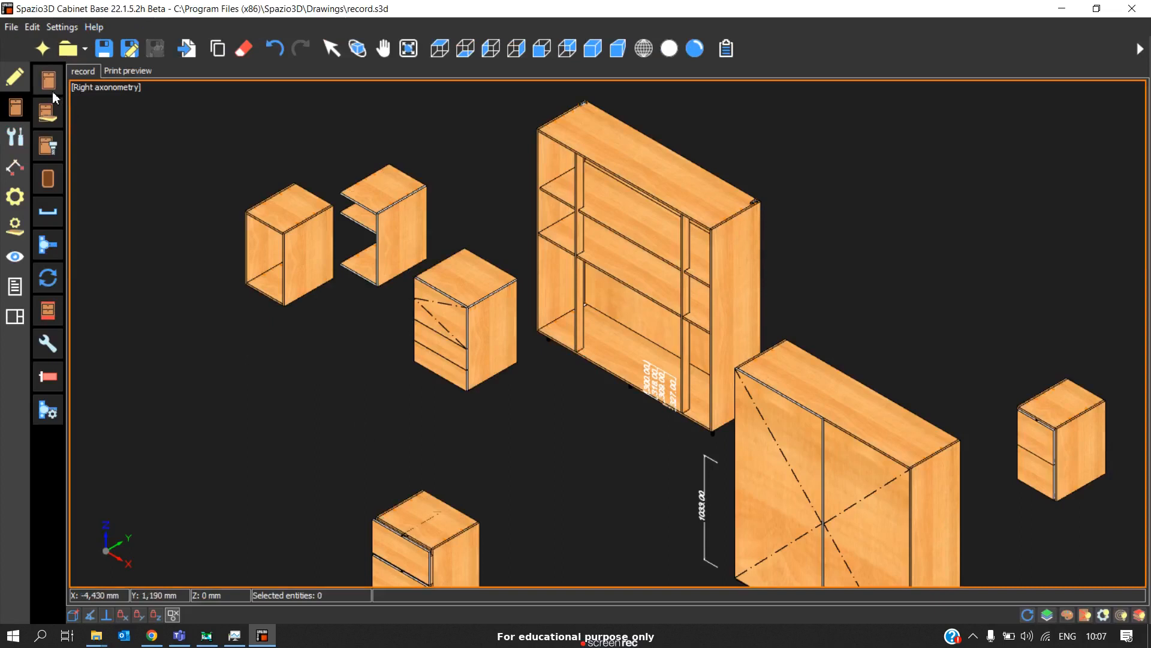
Step: Insert a new cabinet in the drawing and set RULEONE as the preference profile loaded at start
{"action": "double_click", "coordinate": [504, 310]}
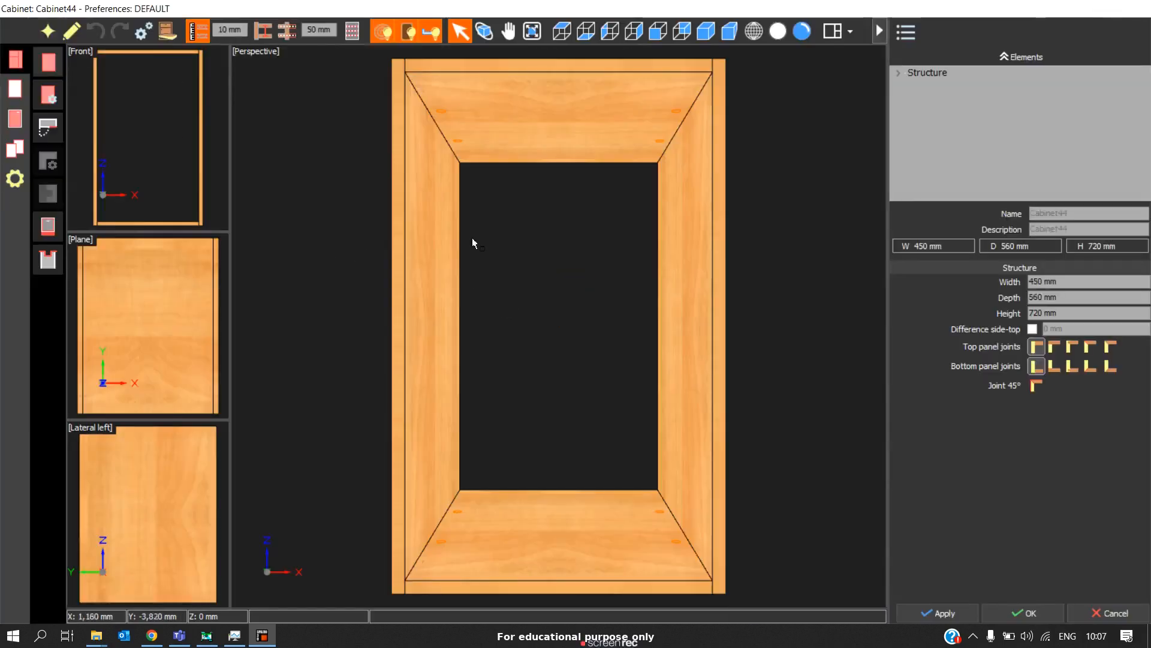
{"action": "left_click", "coordinate": [141, 39]}
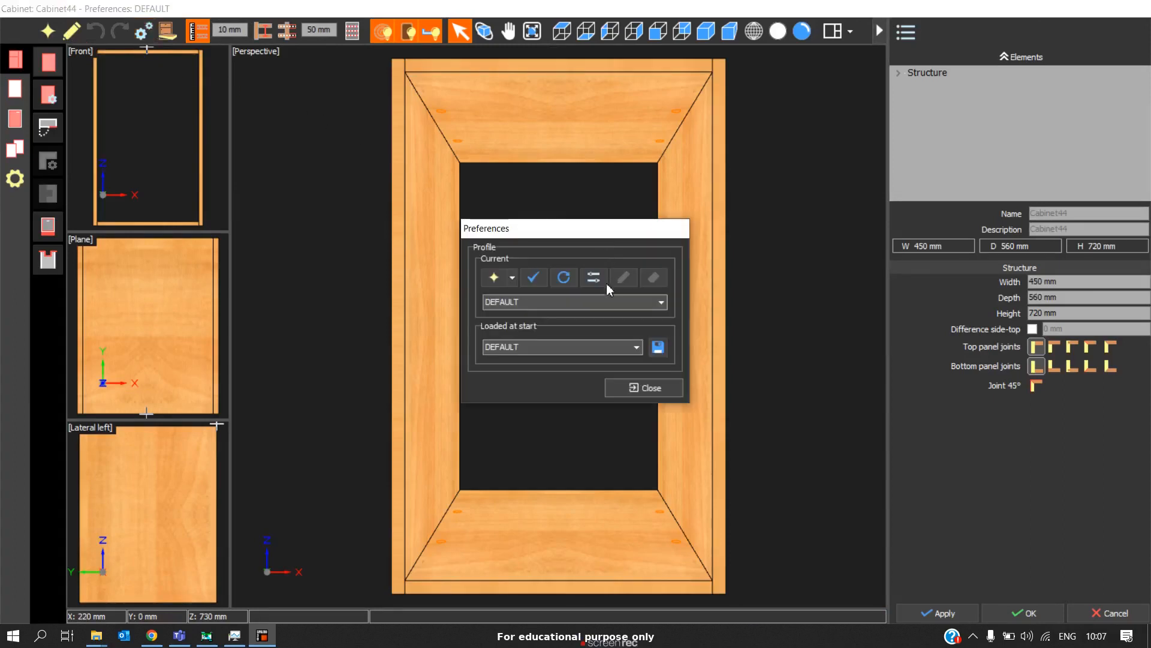
{"action": "left_click", "coordinate": [597, 302]}
{"action": "left_click", "coordinate": [592, 307]}
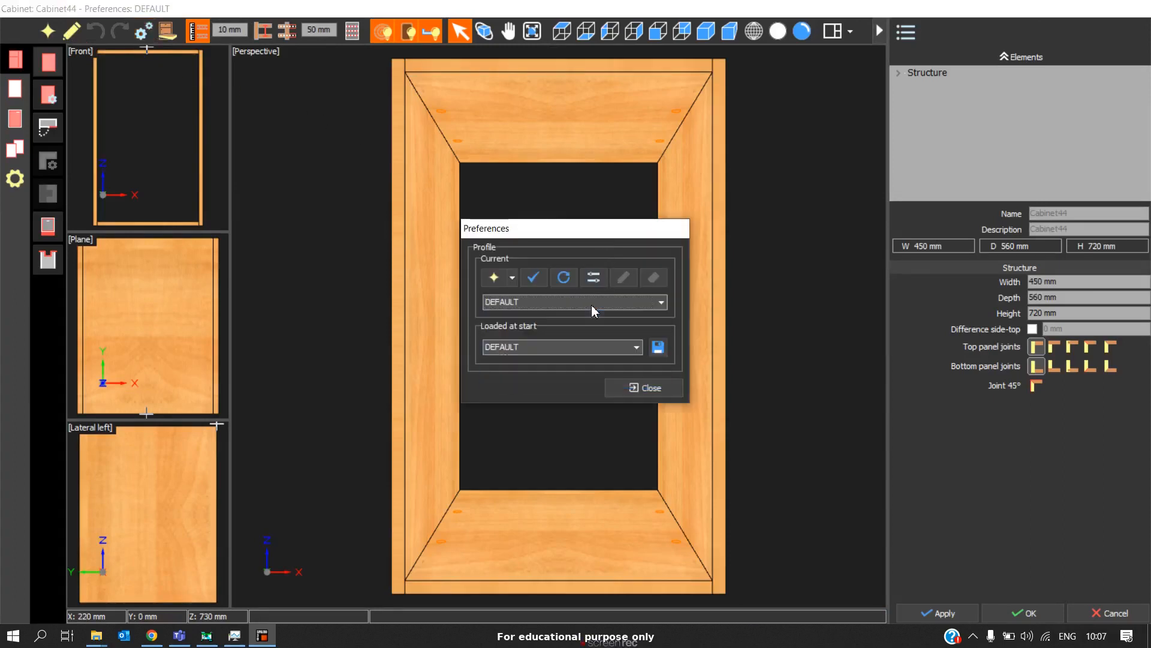
{"action": "left_click", "coordinate": [554, 347]}
{"action": "scroll", "coordinate": [550, 393], "scroll_direction": "down", "scroll_amount": 3}
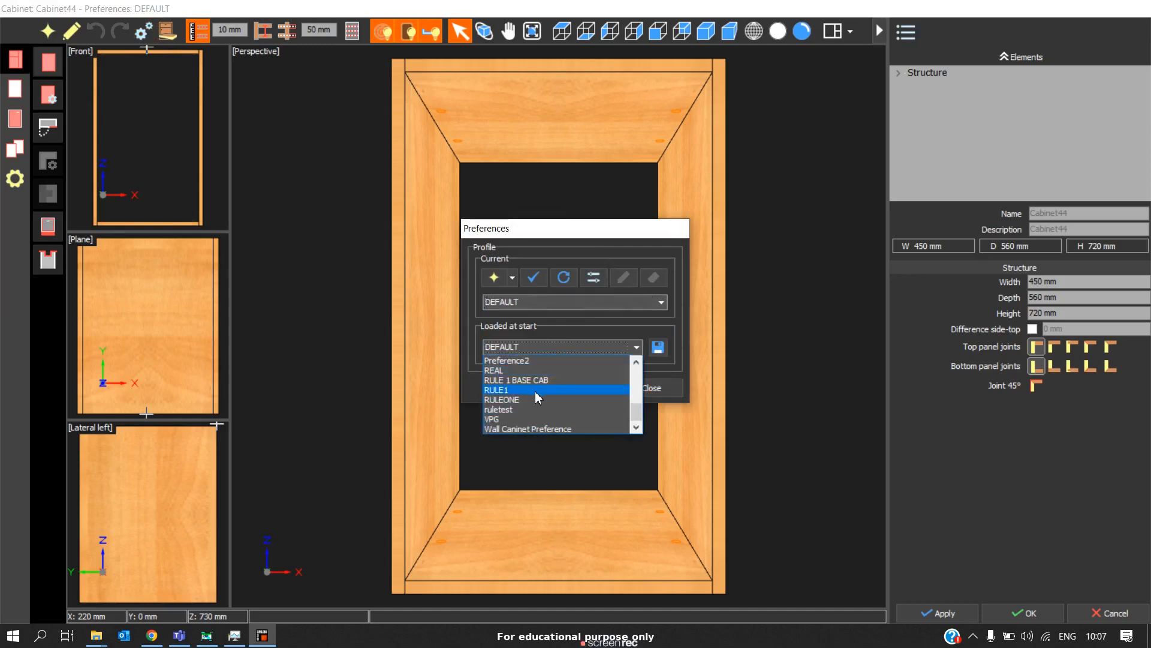
{"action": "left_click", "coordinate": [787, 403]}
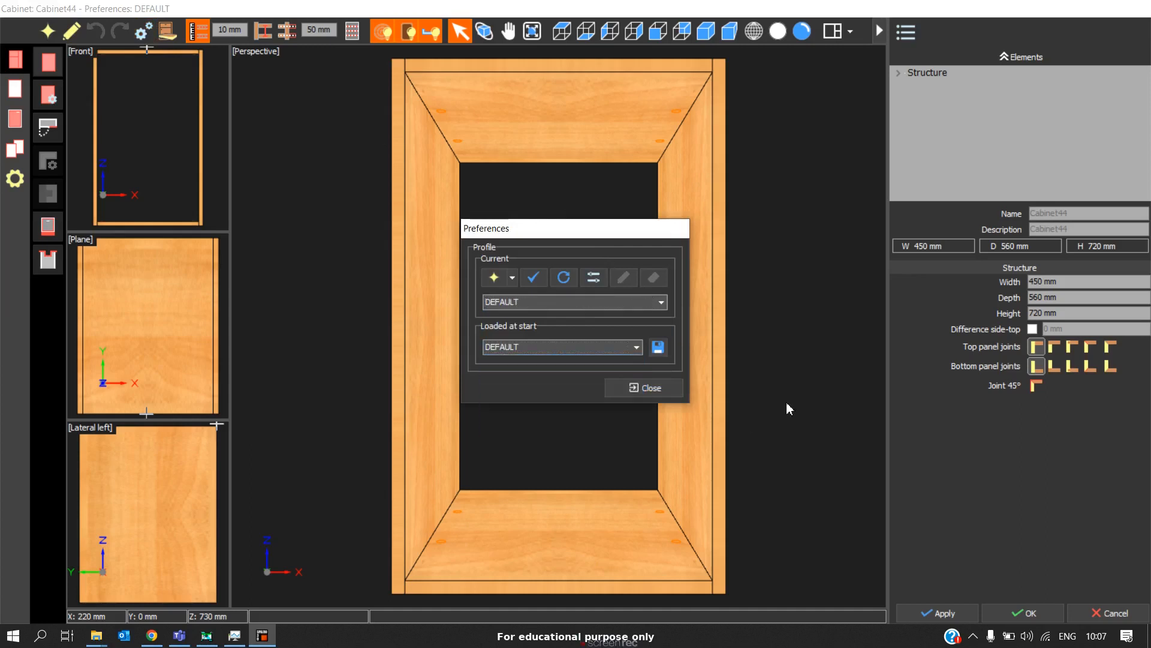
{"action": "left_click", "coordinate": [616, 354]}
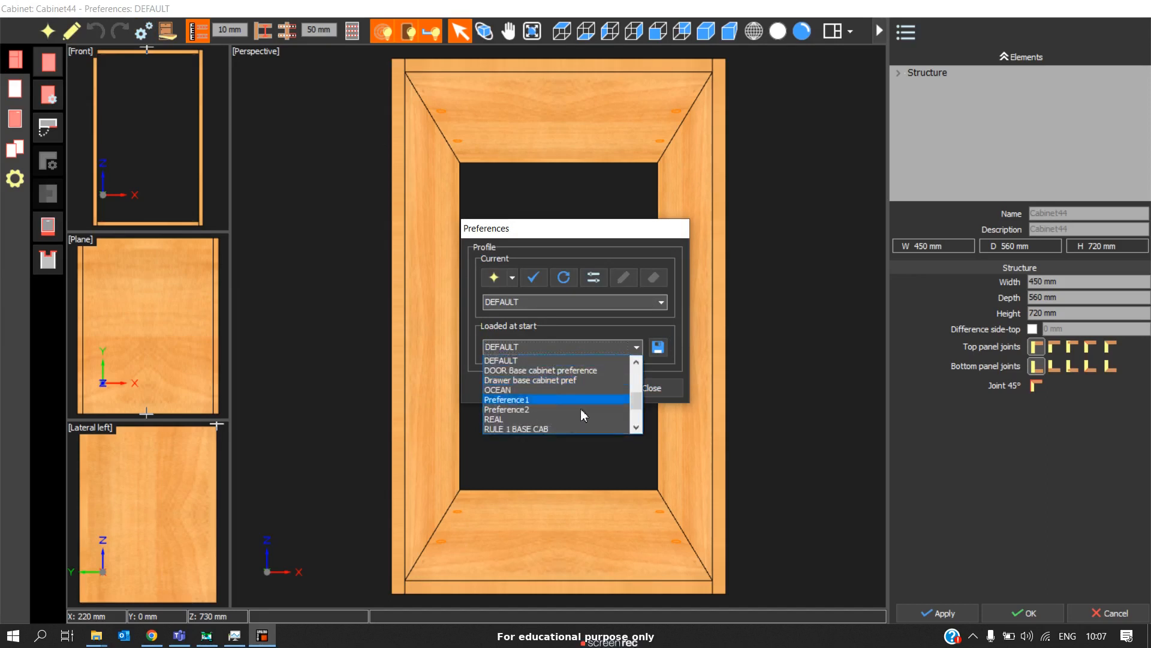
{"action": "scroll", "coordinate": [525, 428], "scroll_direction": "down", "scroll_amount": 2}
{"action": "left_click", "coordinate": [524, 424]}
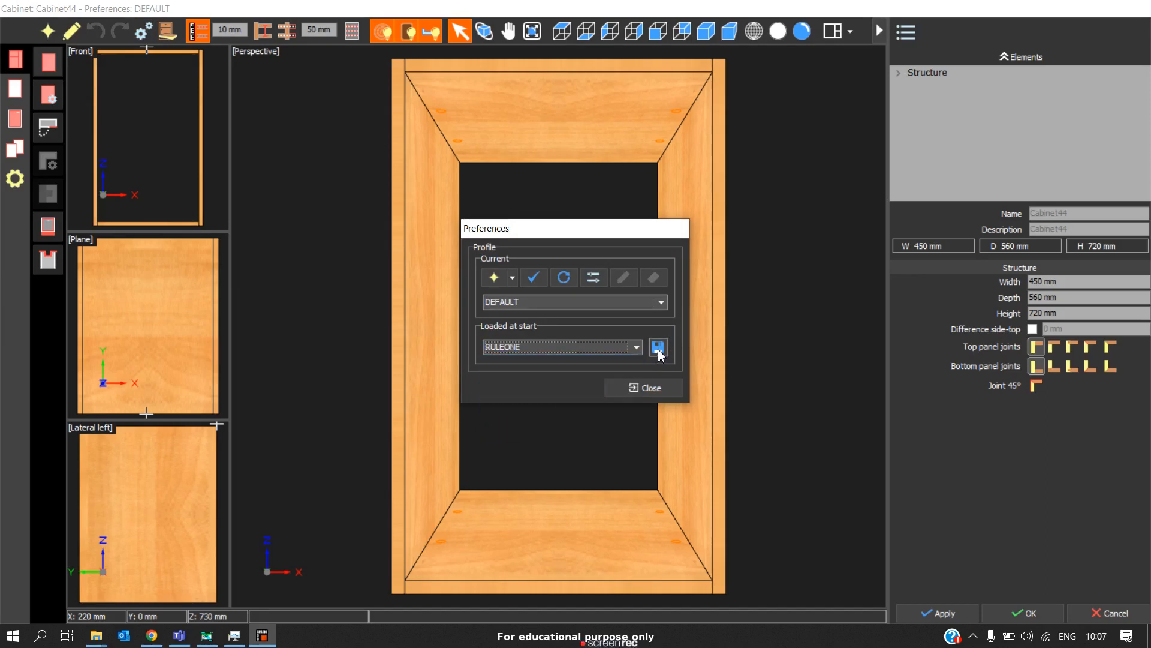
{"action": "left_click", "coordinate": [645, 387]}
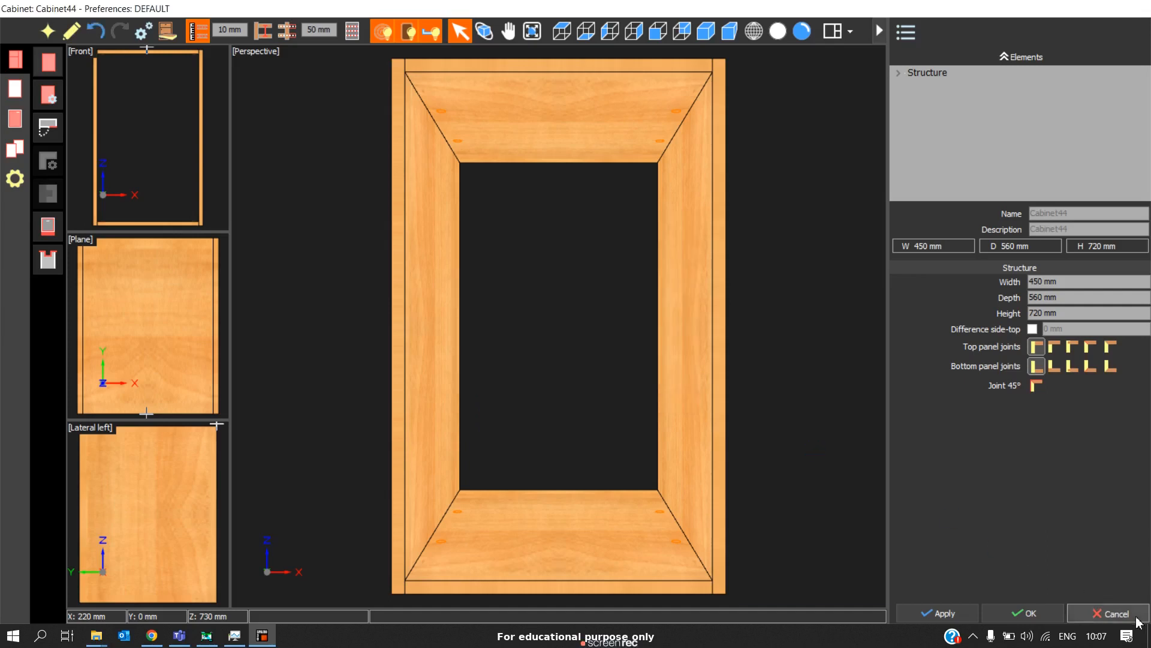
Step: Discard the open cabinet and insert another new cabinet that starts with the RULEONE profile
{"action": "left_click", "coordinate": [1115, 613]}
{"action": "left_click", "coordinate": [647, 358]}
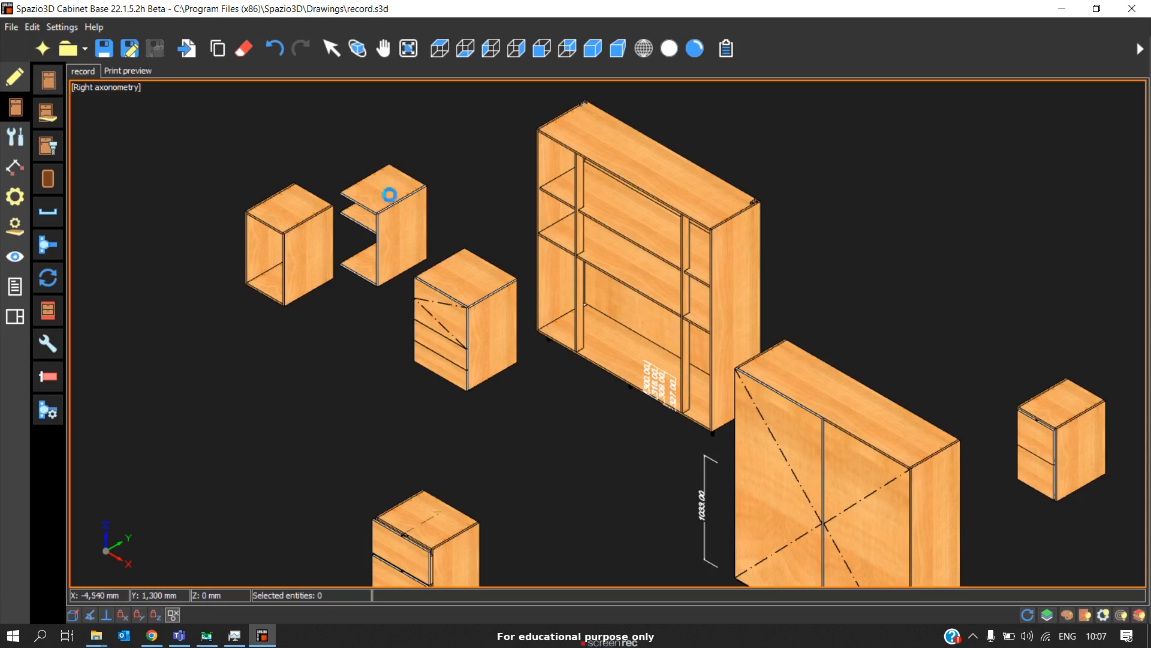
{"action": "double_click", "coordinate": [480, 228]}
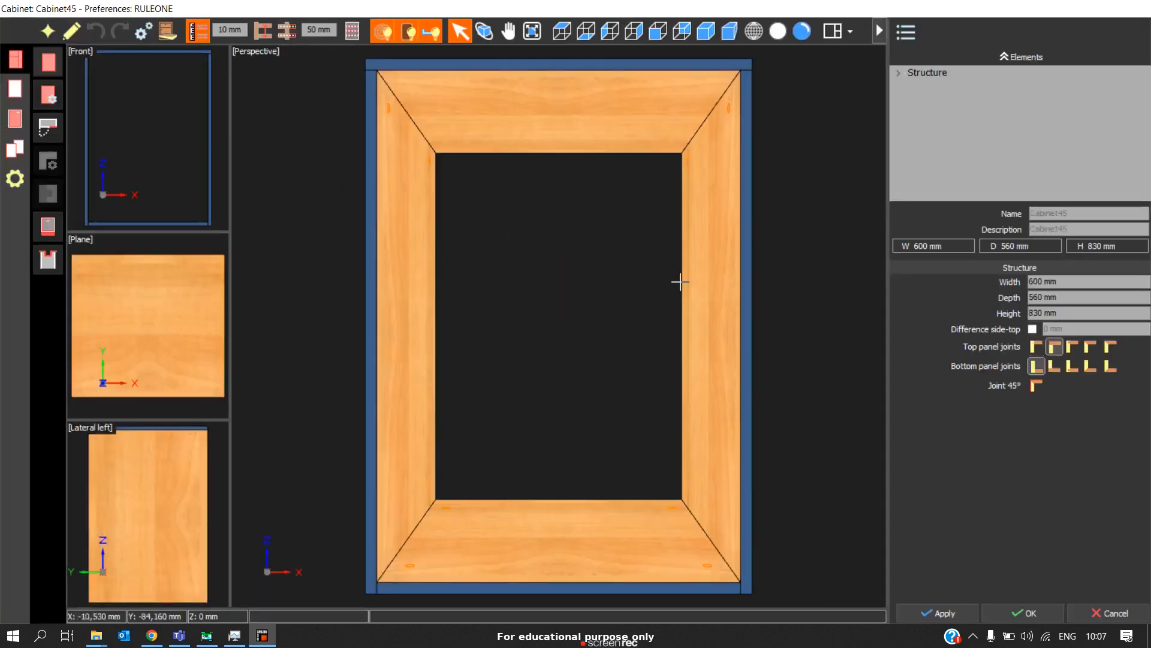
Step: Set the preference profile loaded at start back to DEFAULT and discard the open cabinet
{"action": "left_click", "coordinate": [143, 30]}
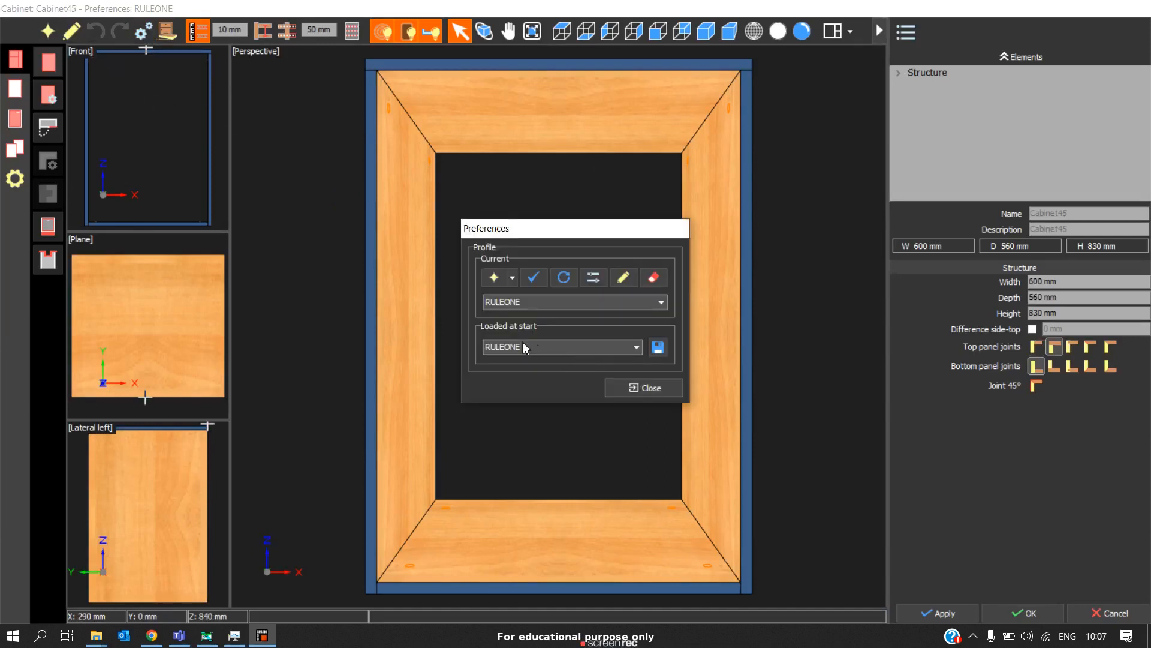
{"action": "left_click", "coordinate": [558, 347]}
{"action": "scroll", "coordinate": [527, 414], "scroll_direction": "up", "scroll_amount": 3}
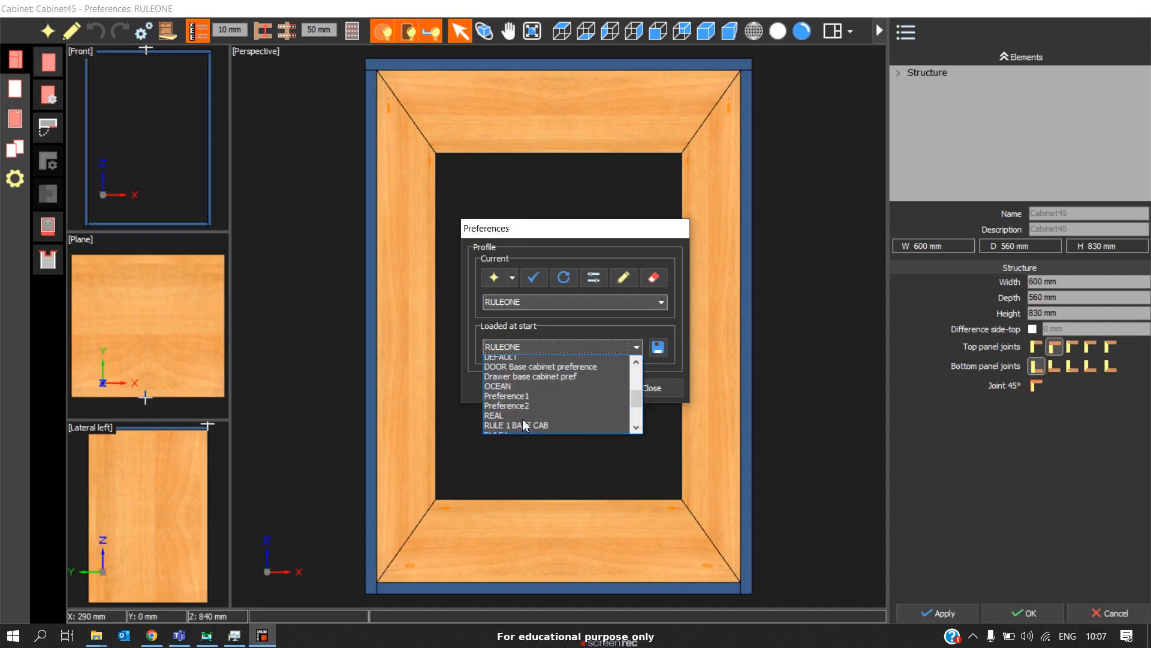
{"action": "left_click", "coordinate": [520, 370]}
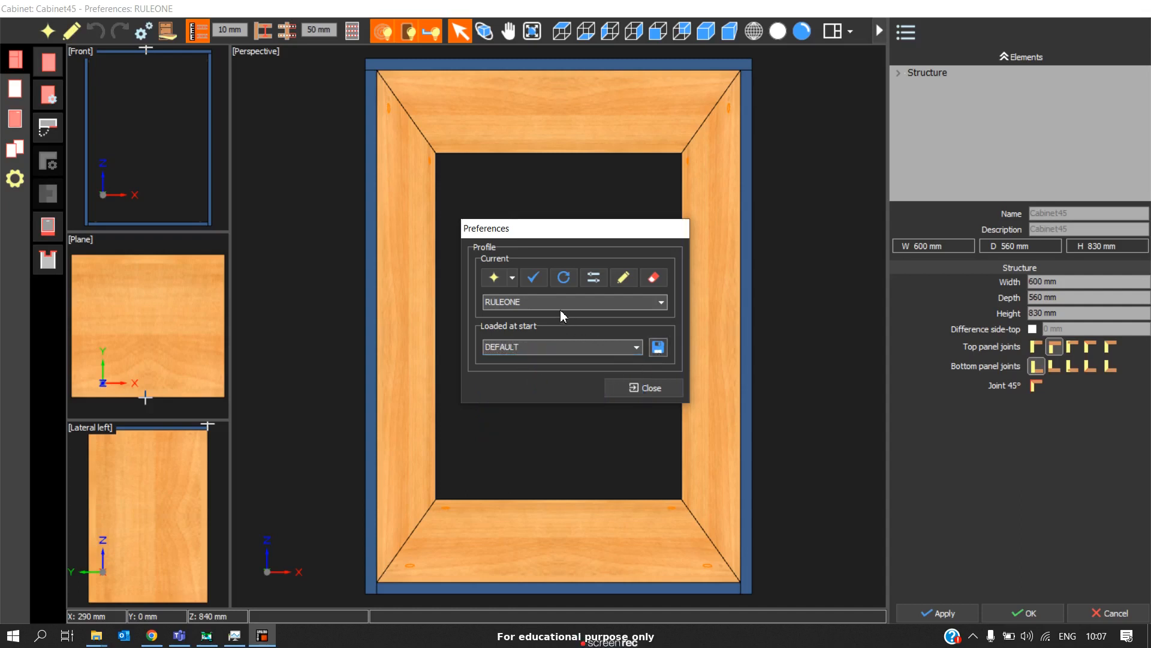
{"action": "left_click", "coordinate": [655, 395]}
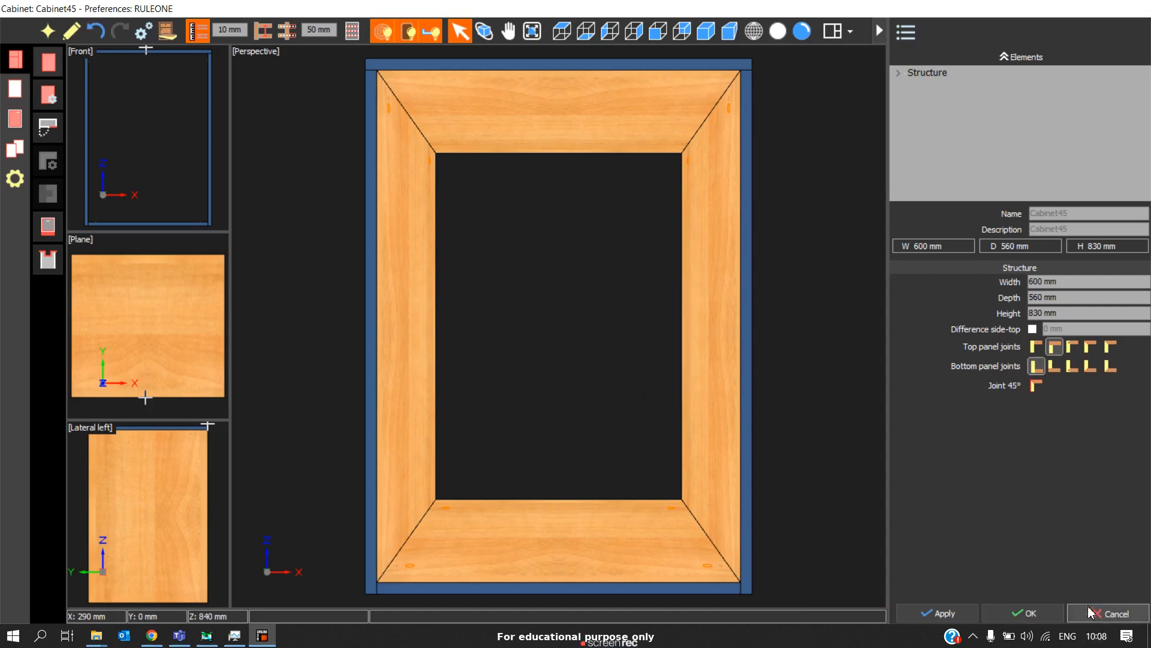
{"action": "left_click", "coordinate": [634, 353]}
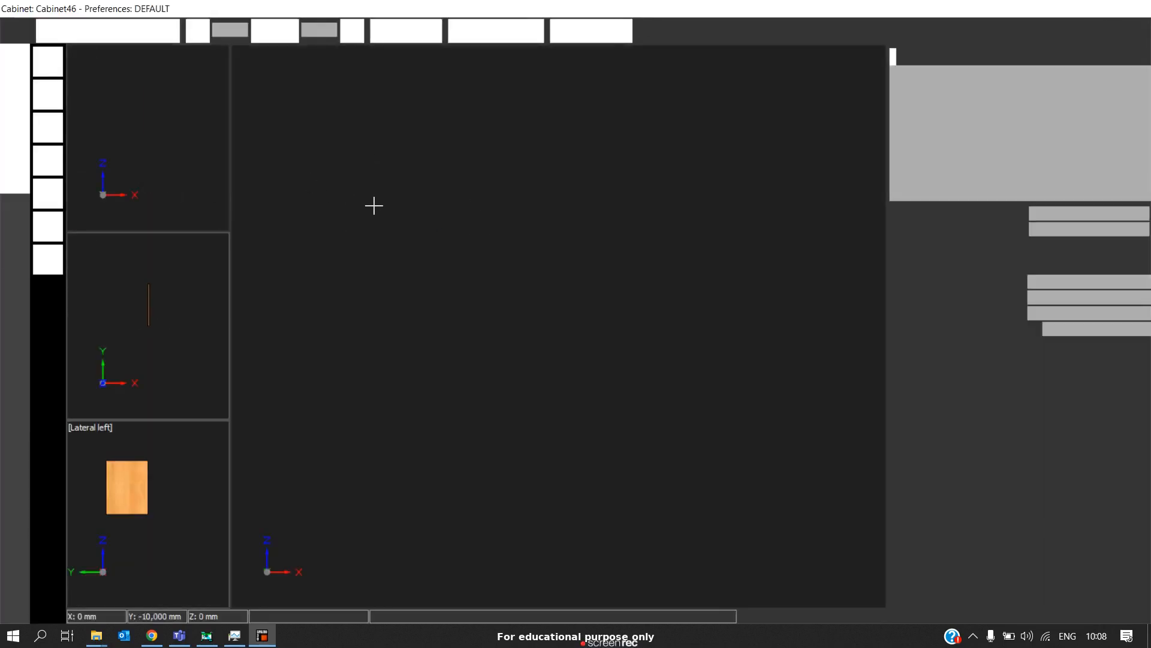
Step: Apply the RULEONE profile to a new cabinet and recreate the cabinet according to its preferences
{"action": "left_click", "coordinate": [142, 30]}
{"action": "left_click", "coordinate": [543, 302]}
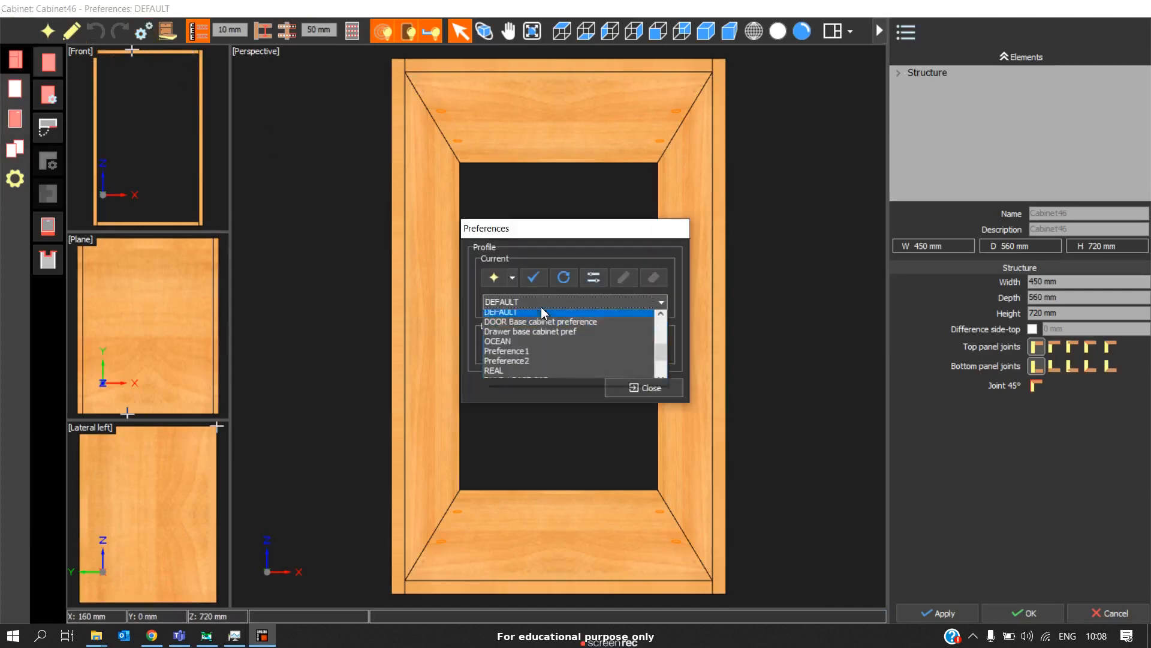
{"action": "scroll", "coordinate": [533, 346], "scroll_direction": "down", "scroll_amount": 3}
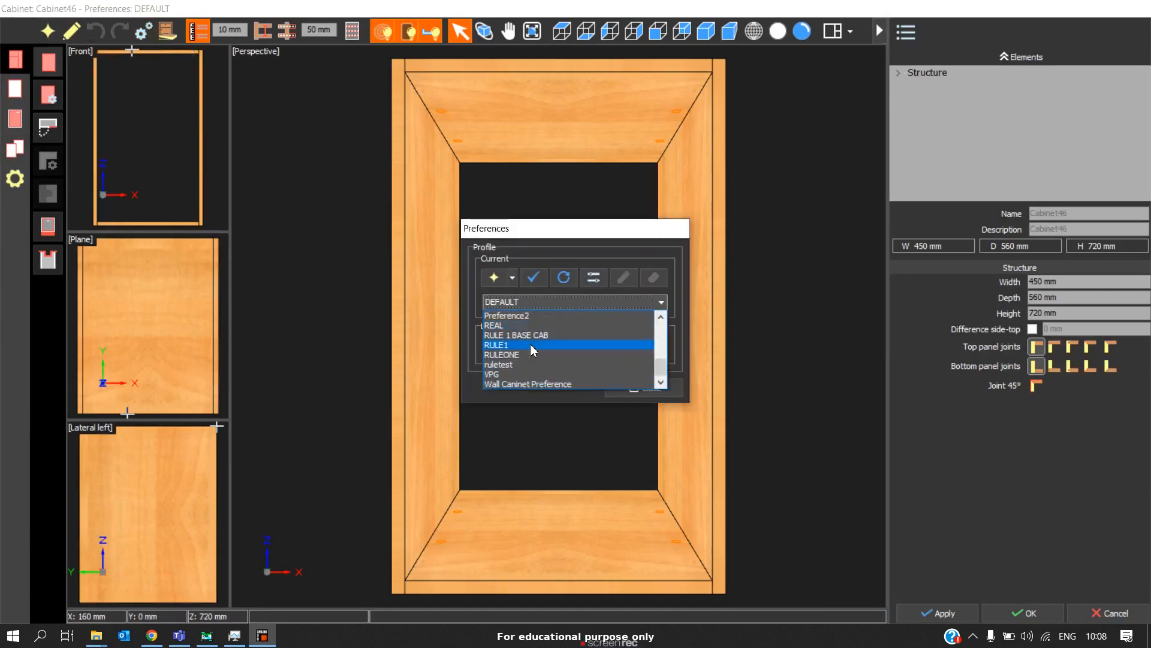
{"action": "left_click", "coordinate": [531, 346]}
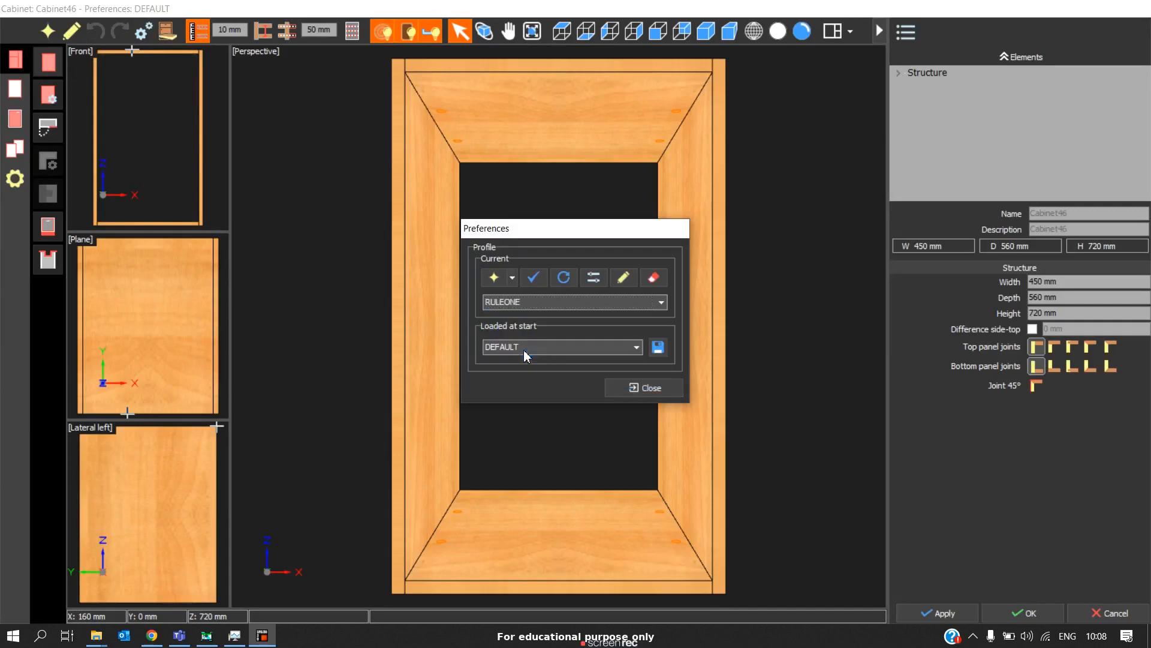
{"action": "left_click", "coordinate": [531, 288]}
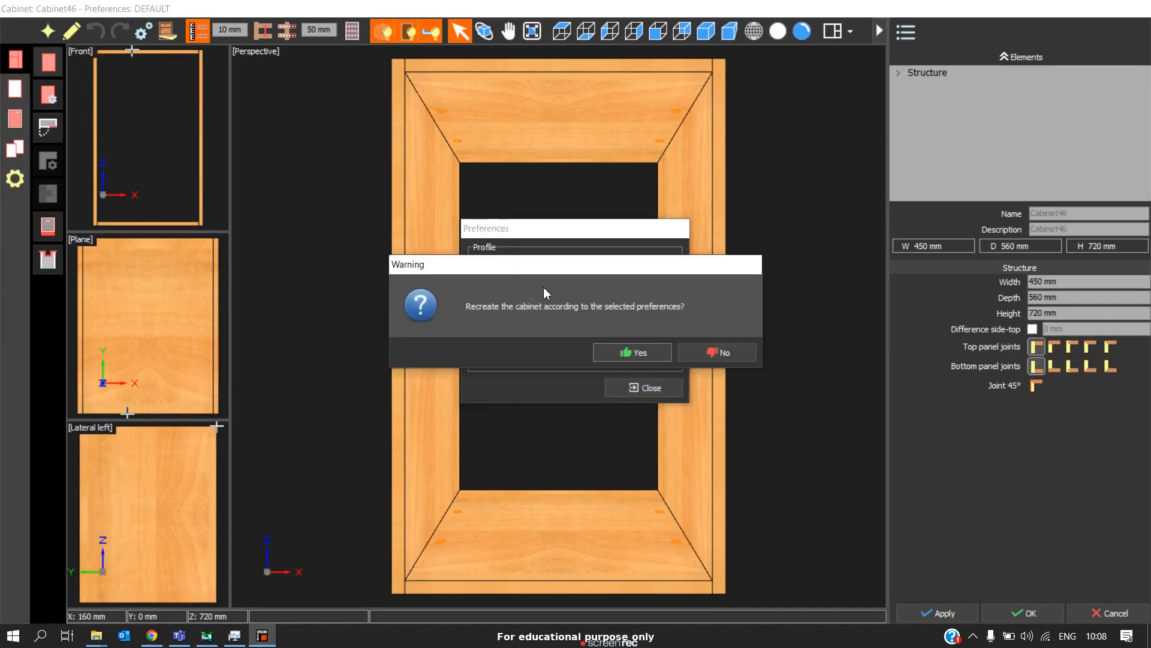
{"action": "left_click", "coordinate": [641, 354]}
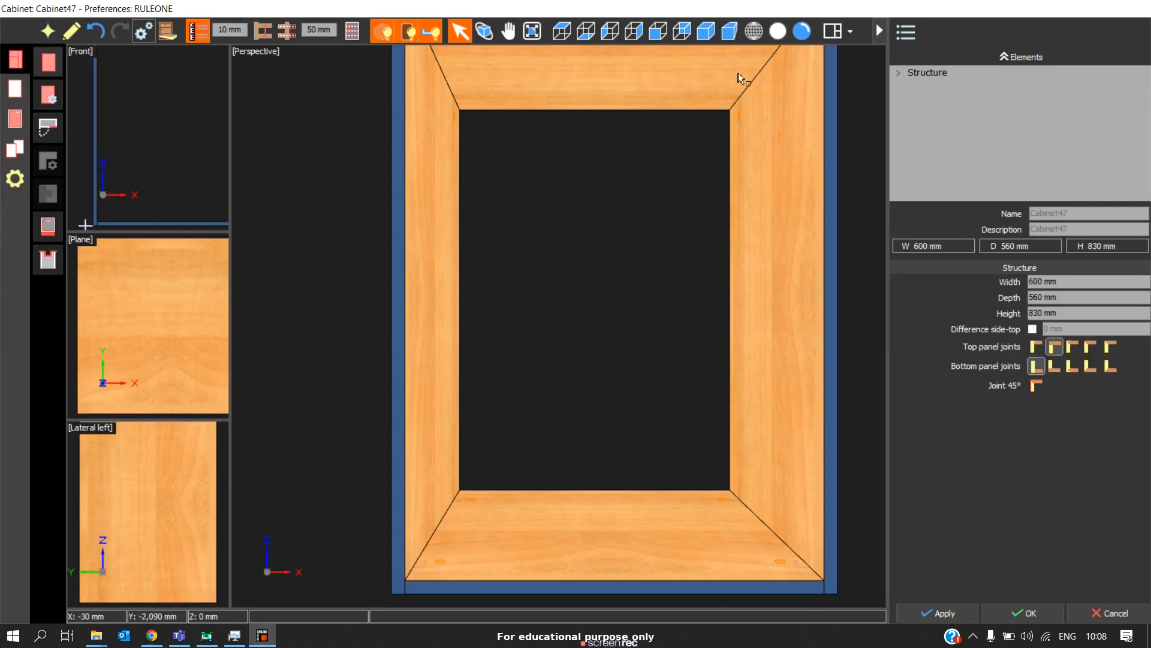
Step: Switch to an axonometric view and add a back panel in the standard cabinet's structure settings
{"action": "left_click", "coordinate": [706, 30]}
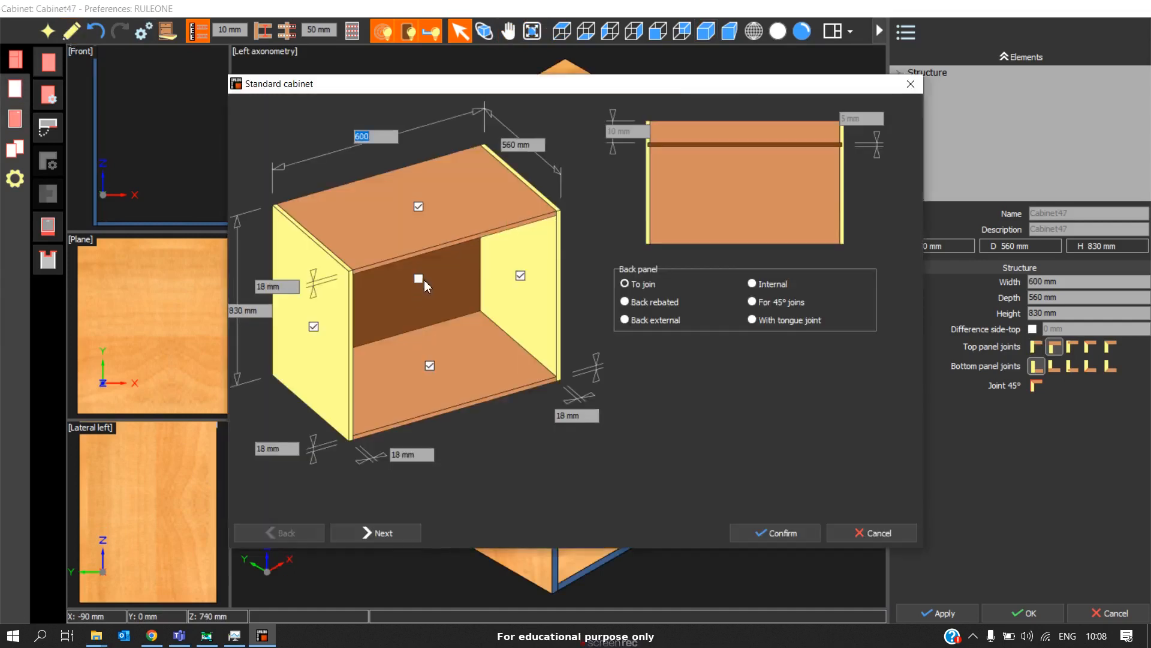
{"action": "left_click", "coordinate": [420, 278]}
{"action": "left_click", "coordinate": [796, 532]}
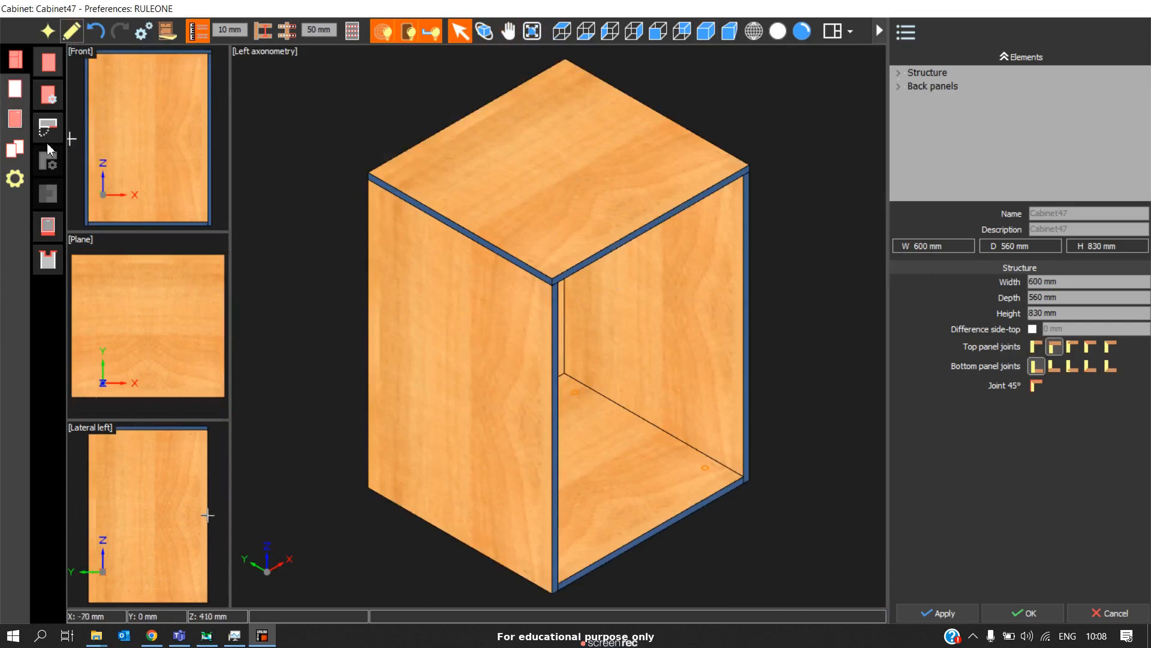
Step: Insert a full-width horizontal partition at about mid-height of the cabinet
{"action": "left_click", "coordinate": [22, 125]}
{"action": "left_click", "coordinate": [15, 88]}
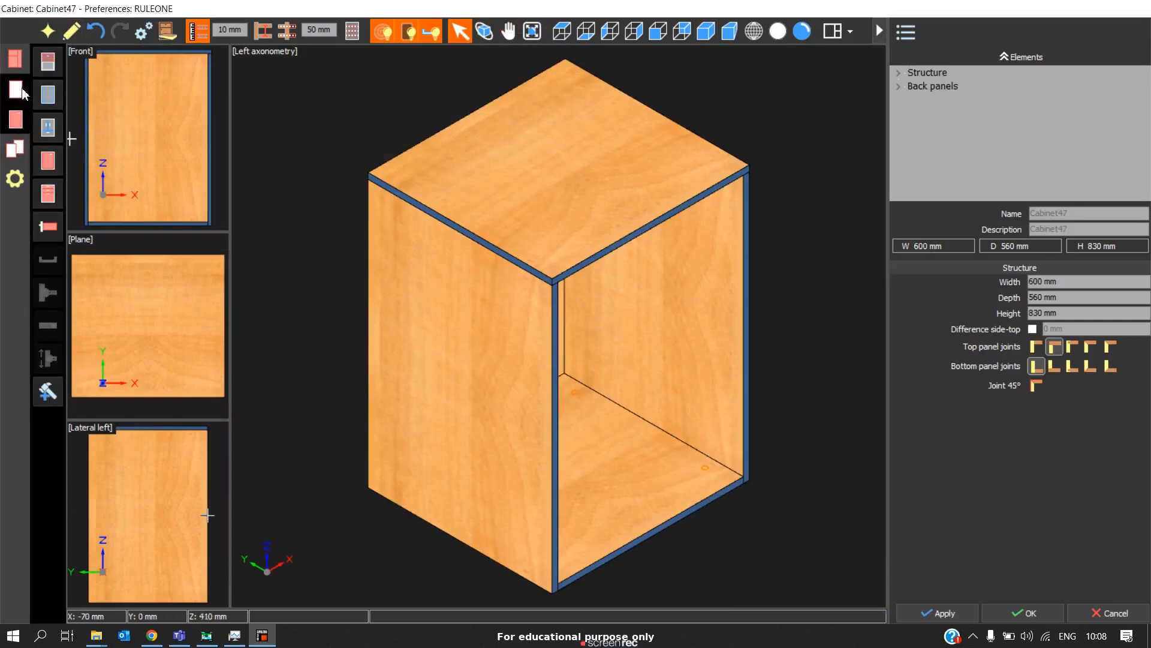
{"action": "left_click", "coordinate": [647, 379]}
{"action": "scroll", "coordinate": [689, 401], "scroll_direction": "up", "scroll_amount": 5}
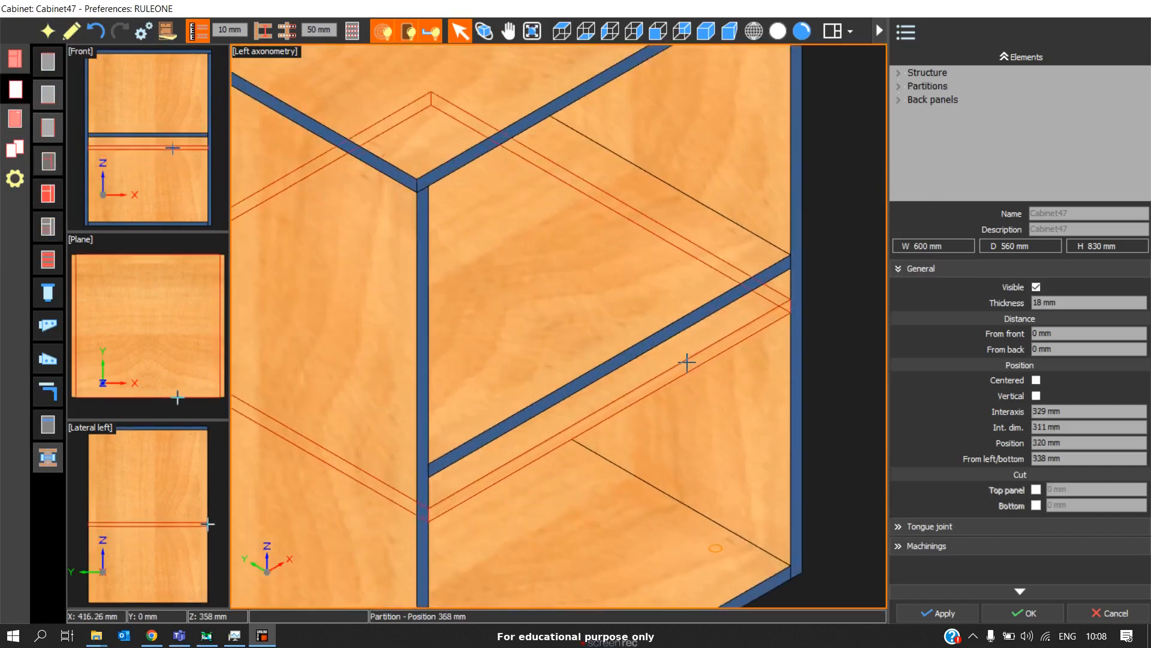
{"action": "key", "text": "Escape"}
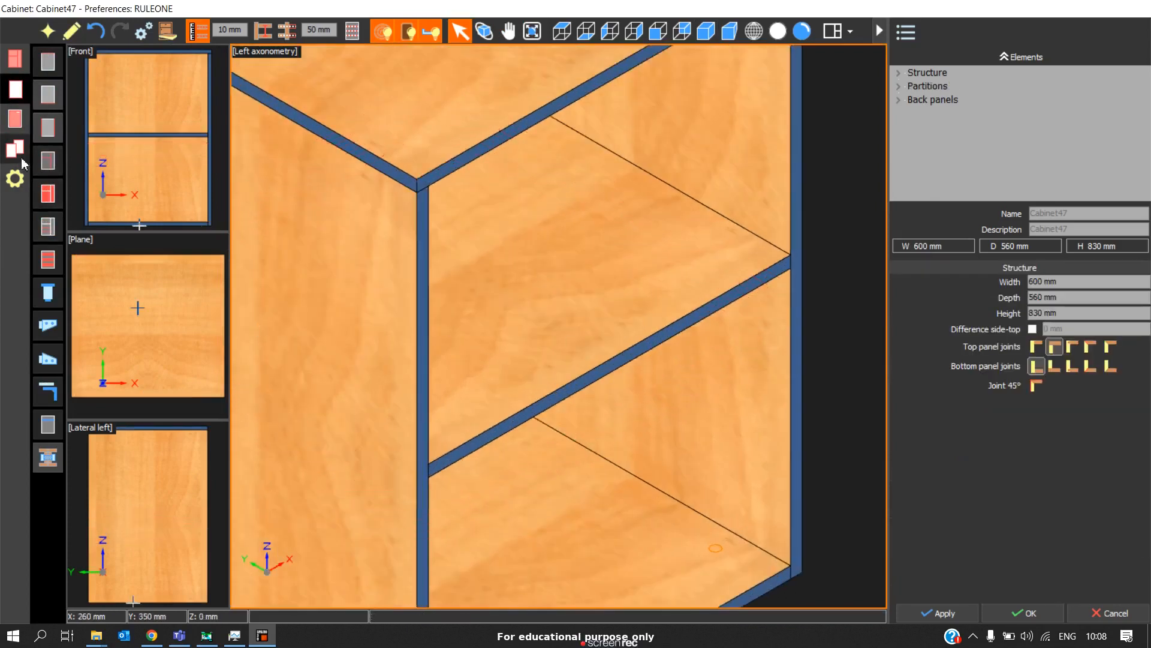
Step: Define separate front zones for the compartments above and below the horizontal partition
{"action": "left_click", "coordinate": [15, 119]}
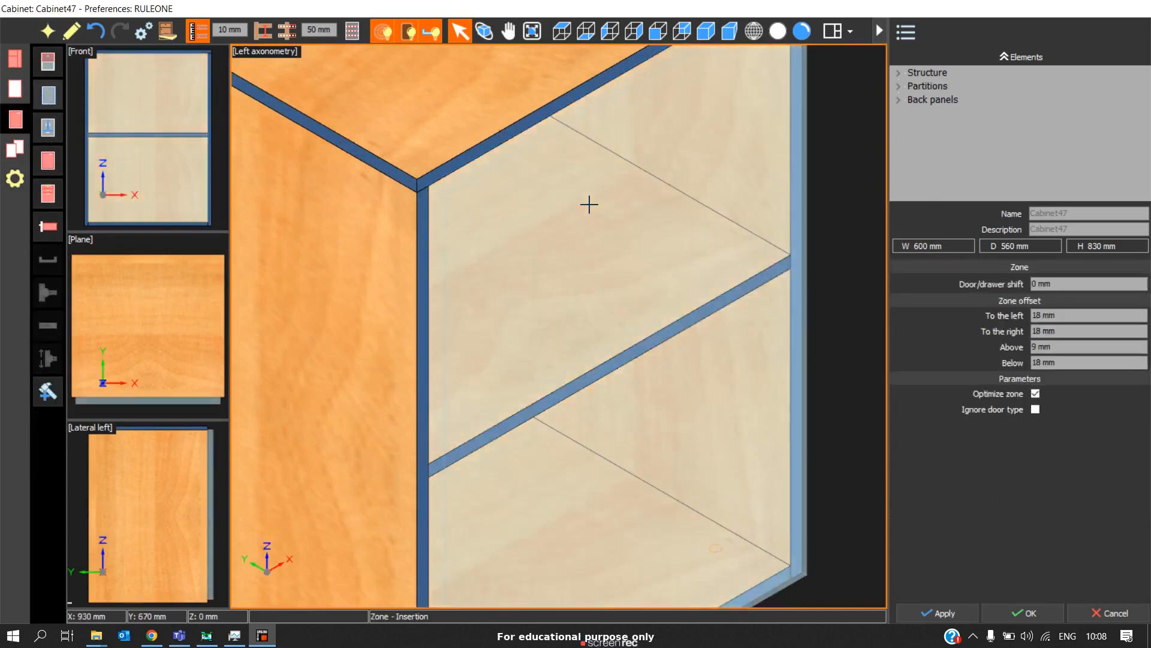
{"action": "left_click", "coordinate": [597, 214]}
{"action": "left_click", "coordinate": [632, 352]}
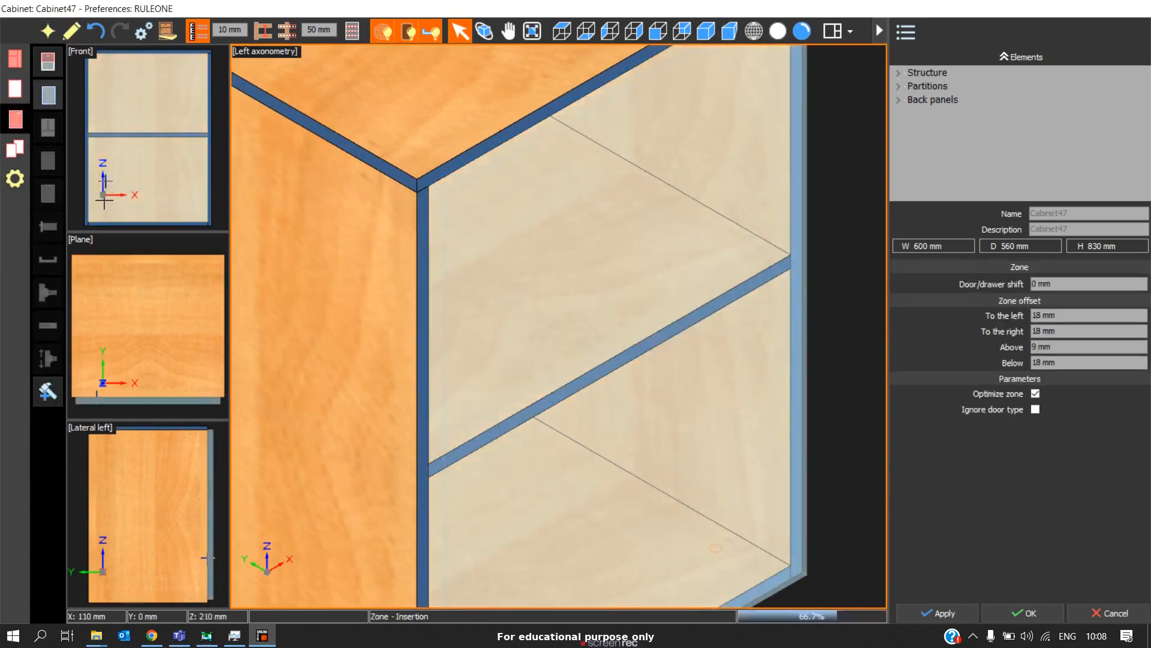
{"action": "left_click", "coordinate": [58, 72]}
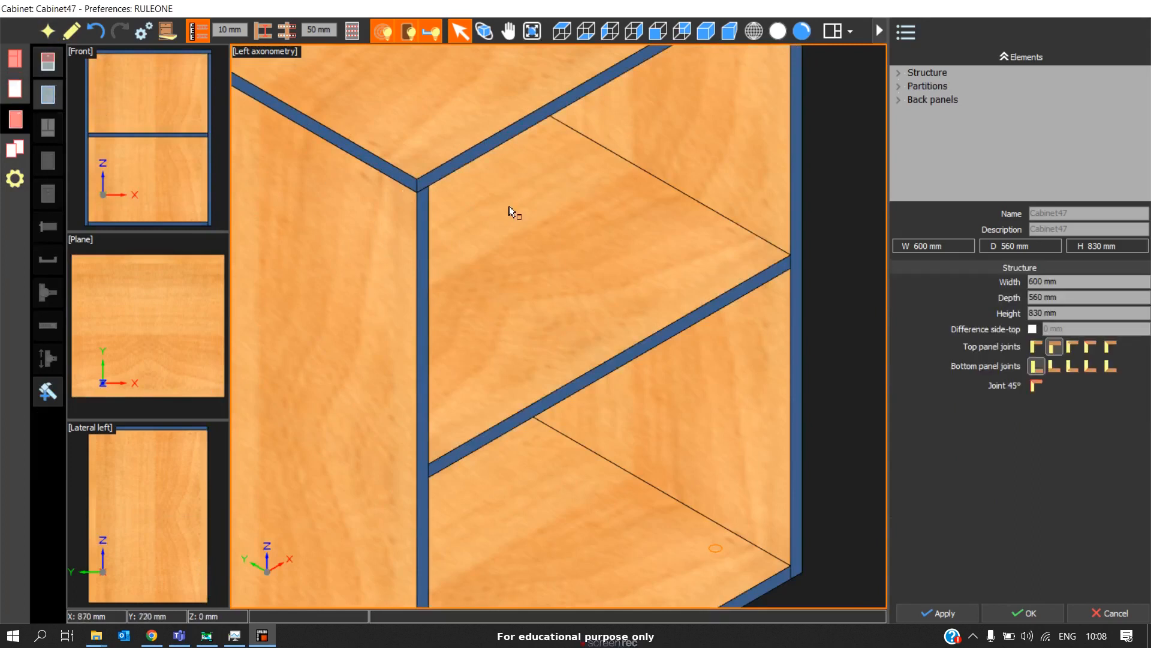
{"action": "left_click", "coordinate": [57, 73]}
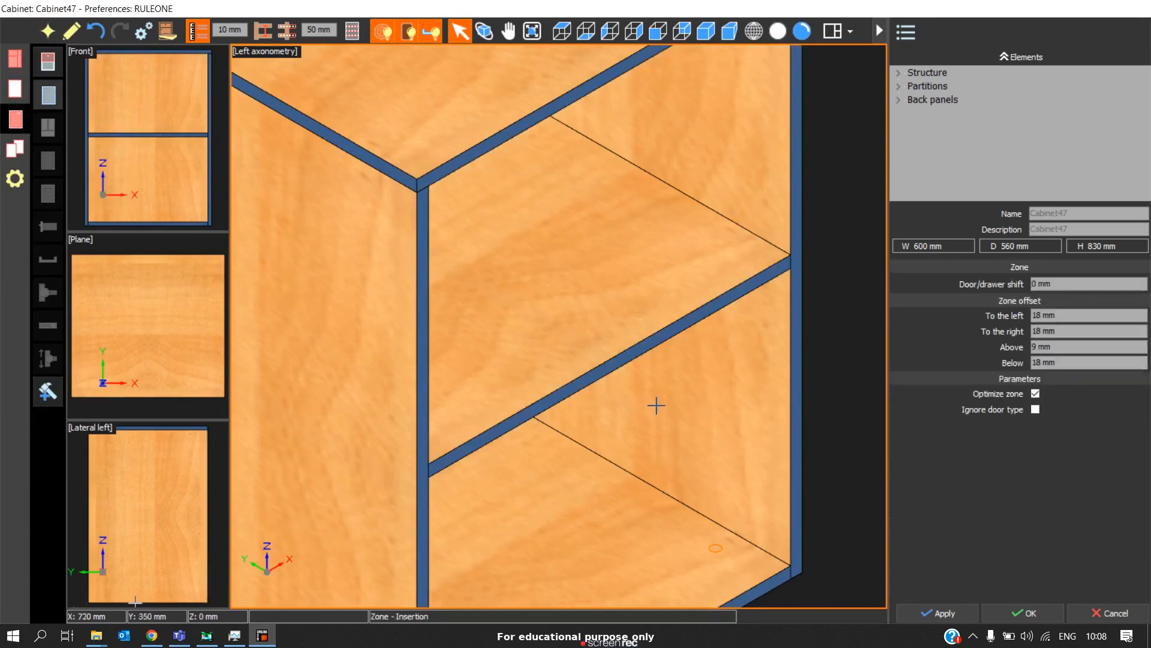
{"action": "left_click", "coordinate": [655, 404]}
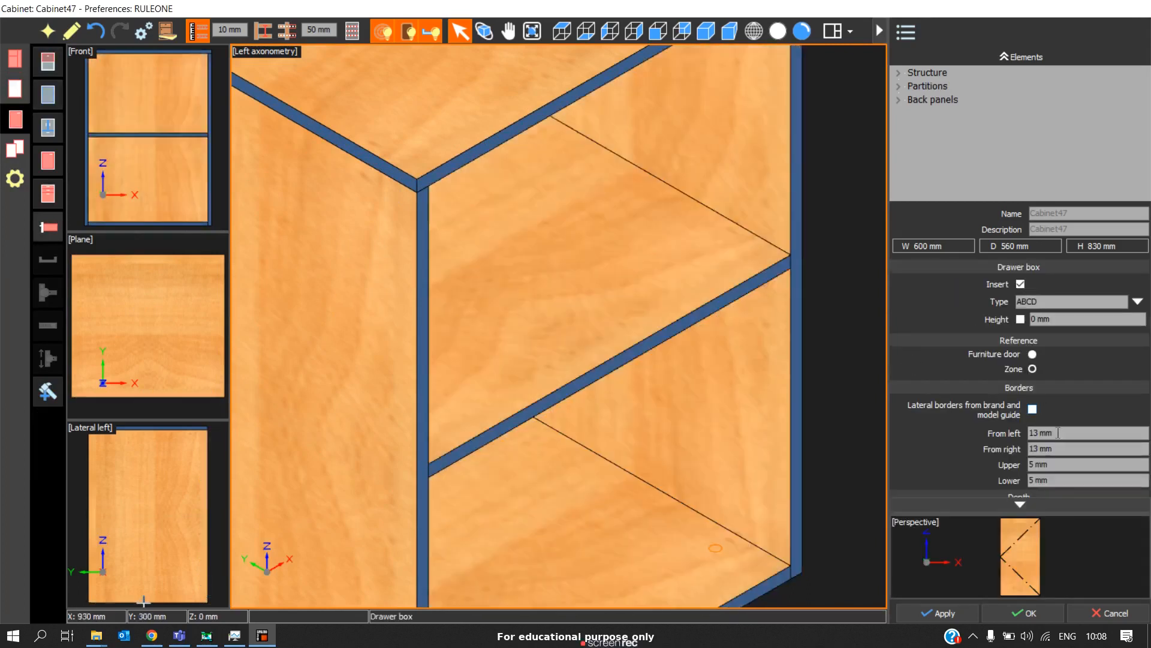
Step: Insert a drawer box in the upper compartment's zone and set its type to Simple Drawer
{"action": "left_click", "coordinate": [684, 257]}
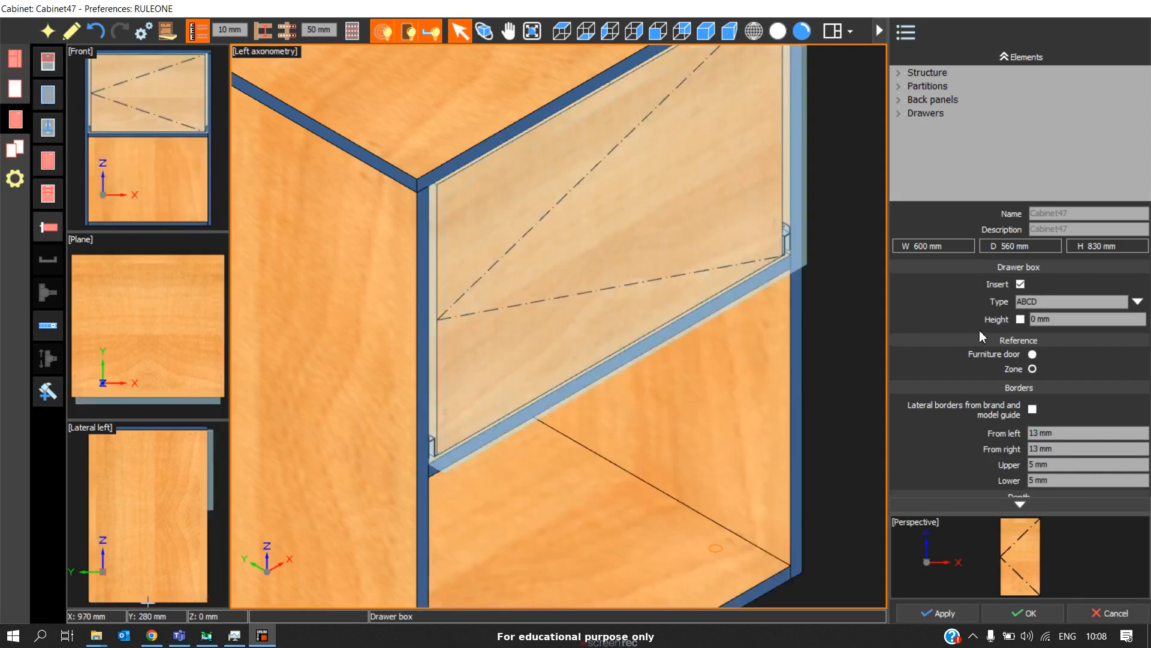
{"action": "scroll", "coordinate": [791, 245], "scroll_direction": "up", "scroll_amount": 5}
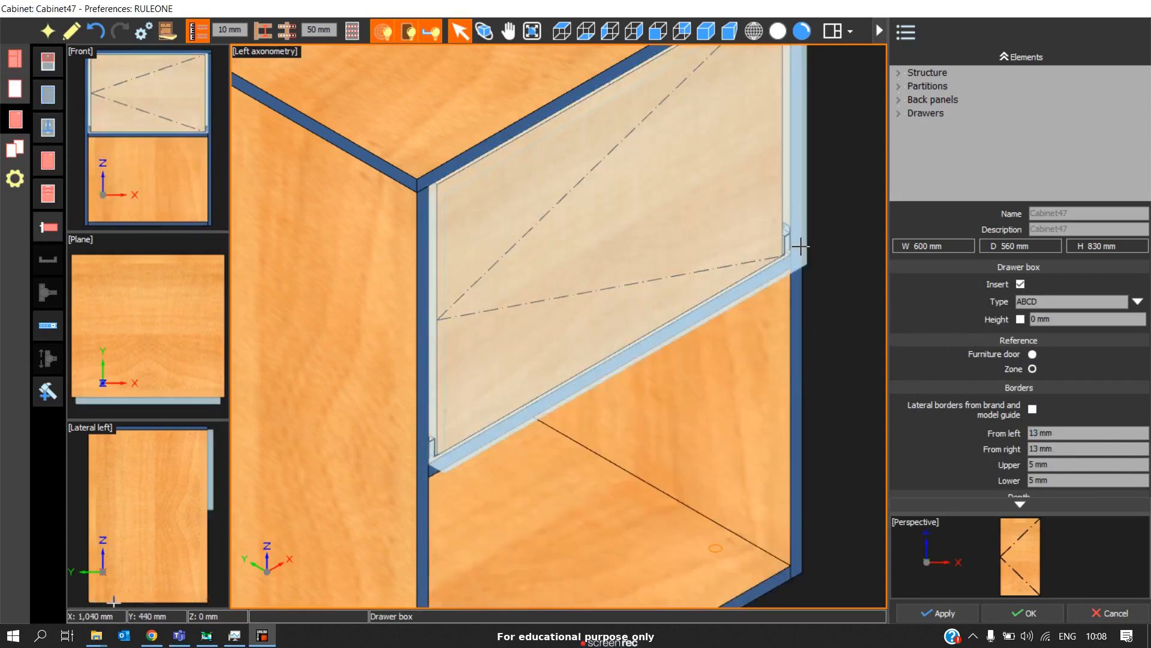
{"action": "middle_click_drag", "start_coordinate": [723, 237], "coordinate": [535, 329]}
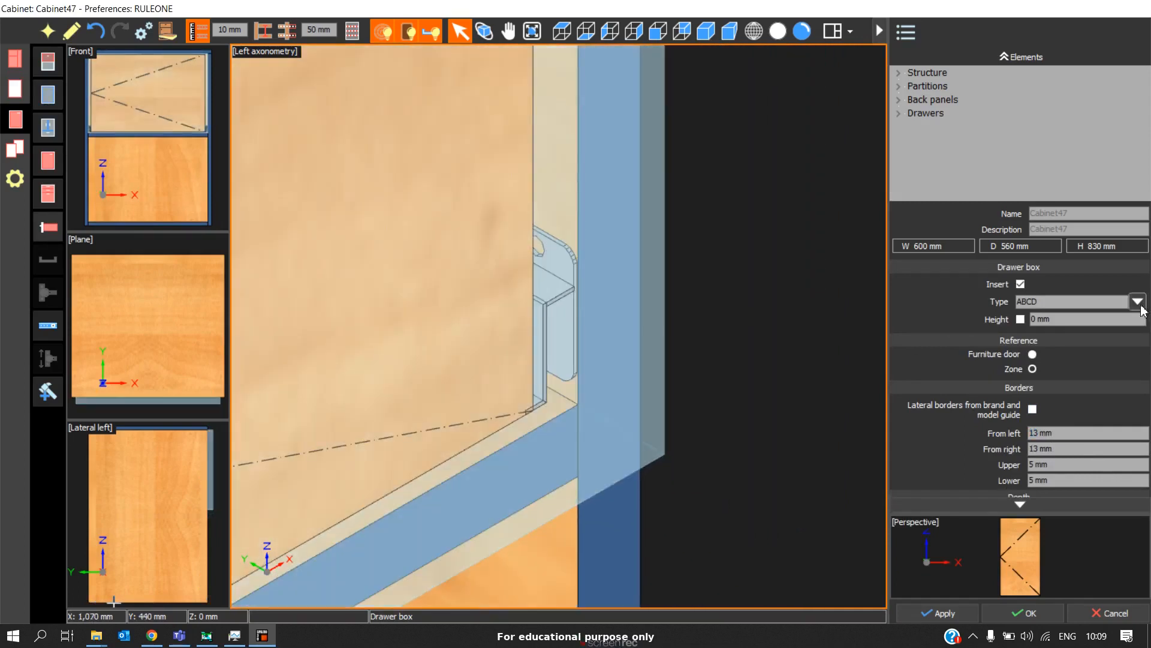
{"action": "left_click", "coordinate": [1138, 301]}
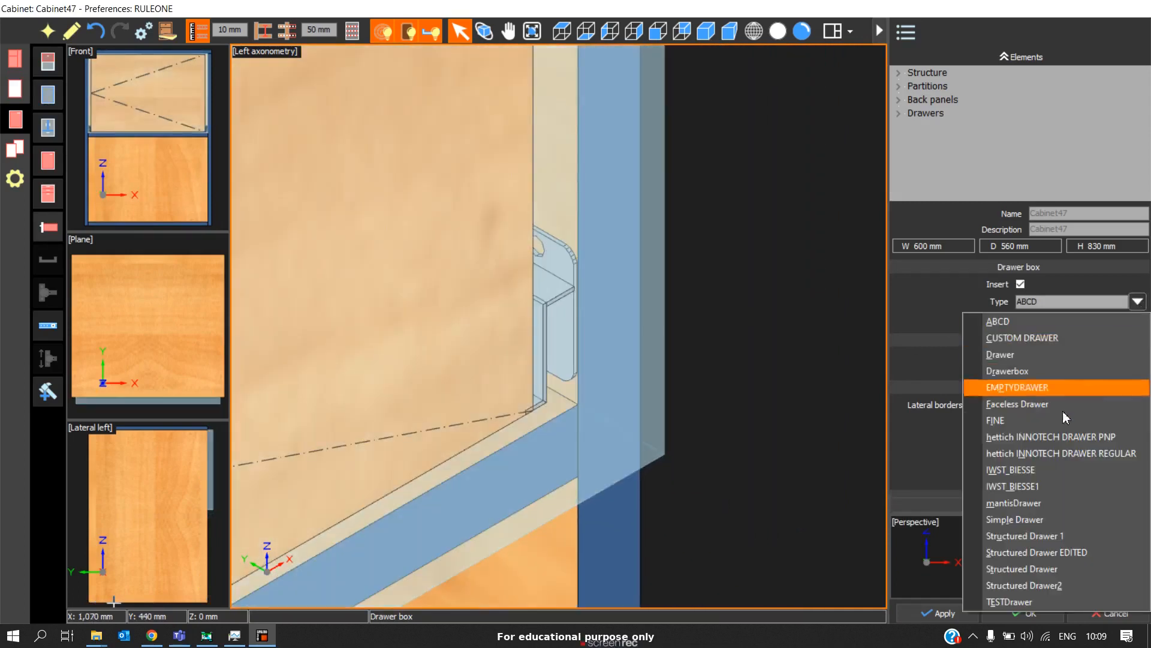
{"action": "left_click", "coordinate": [1045, 524]}
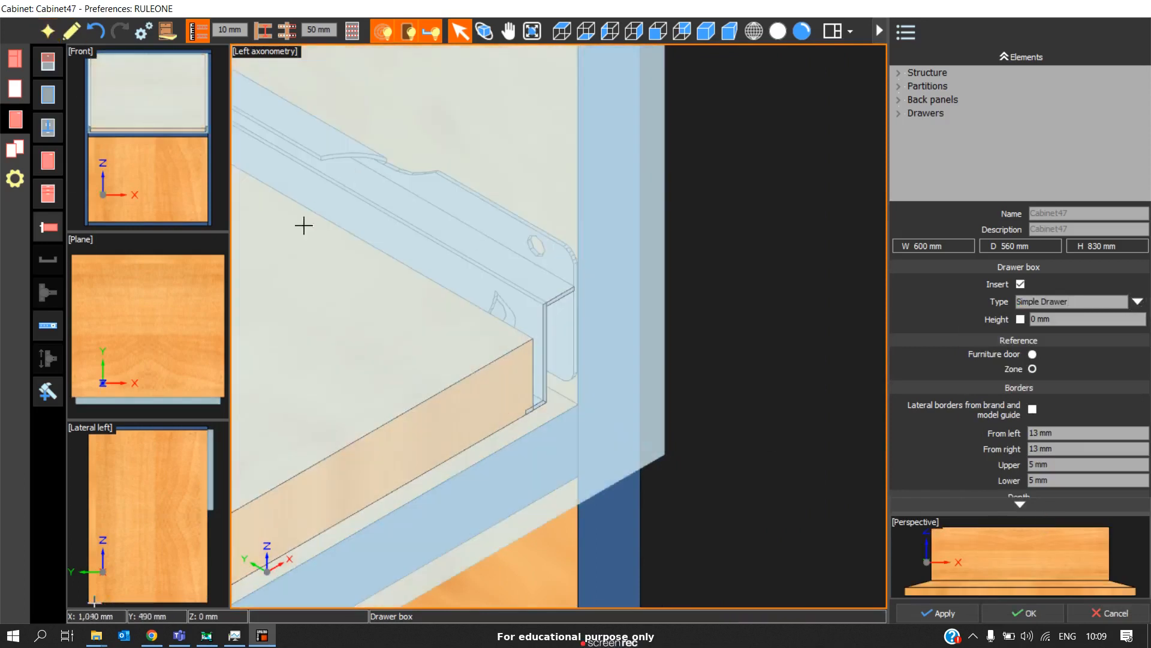
Step: Apply the drawer box to the cabinet and accept all changes to return to the main drawing
{"action": "scroll", "coordinate": [346, 291], "scroll_direction": "down", "scroll_amount": 3}
{"action": "scroll", "coordinate": [348, 293], "scroll_direction": "down", "scroll_amount": 5}
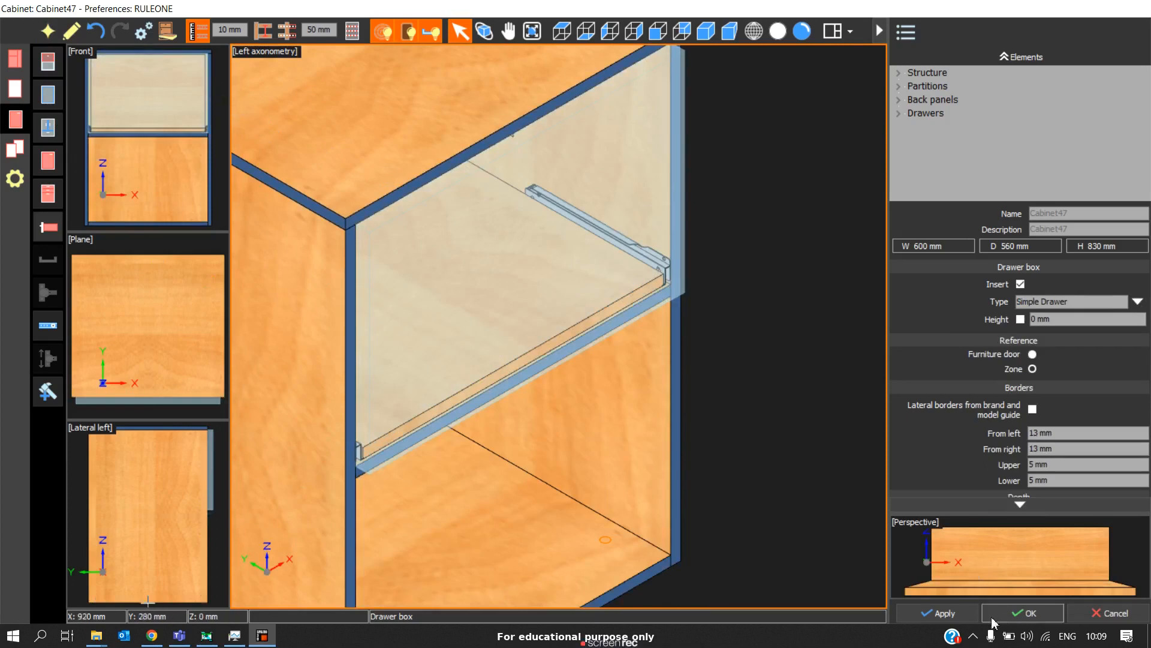
{"action": "left_click", "coordinate": [946, 613]}
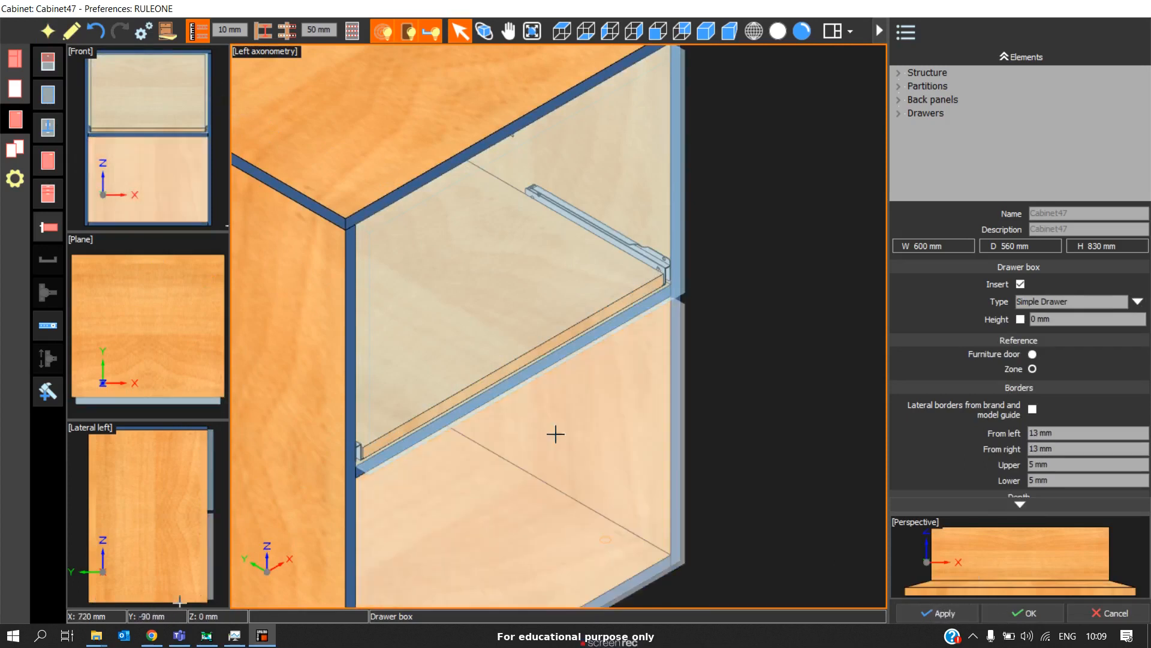
{"action": "left_click", "coordinate": [945, 627]}
{"action": "left_click", "coordinate": [943, 617]}
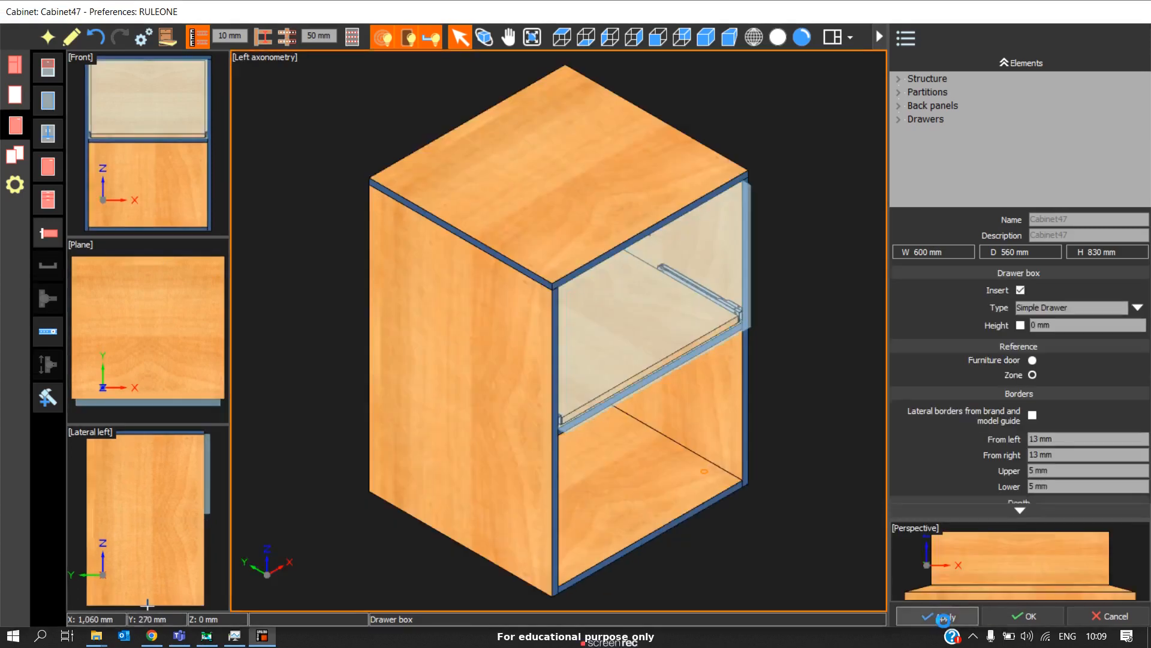
{"action": "left_click", "coordinate": [1011, 618]}
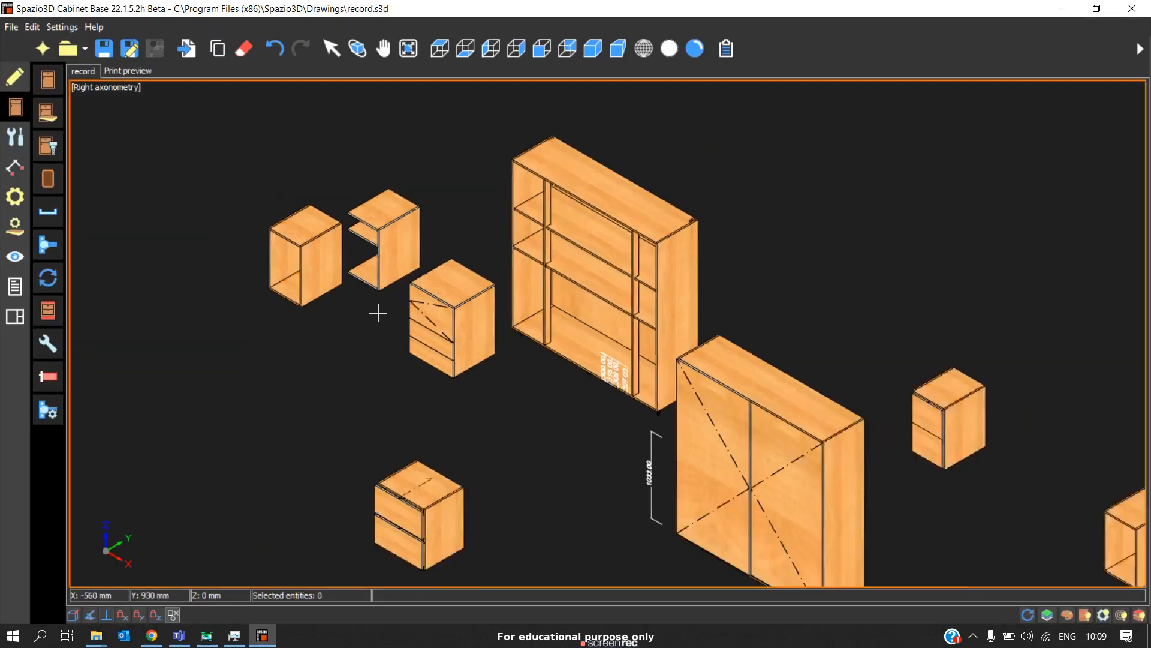
Step: Select the two drawer cabinets and the open cabinet, and choose RULEONE as the preferences profile to apply to them
{"action": "scroll", "coordinate": [378, 313], "scroll_direction": "down", "scroll_amount": 2}
{"action": "scroll", "coordinate": [632, 481], "scroll_direction": "down", "scroll_amount": 1}
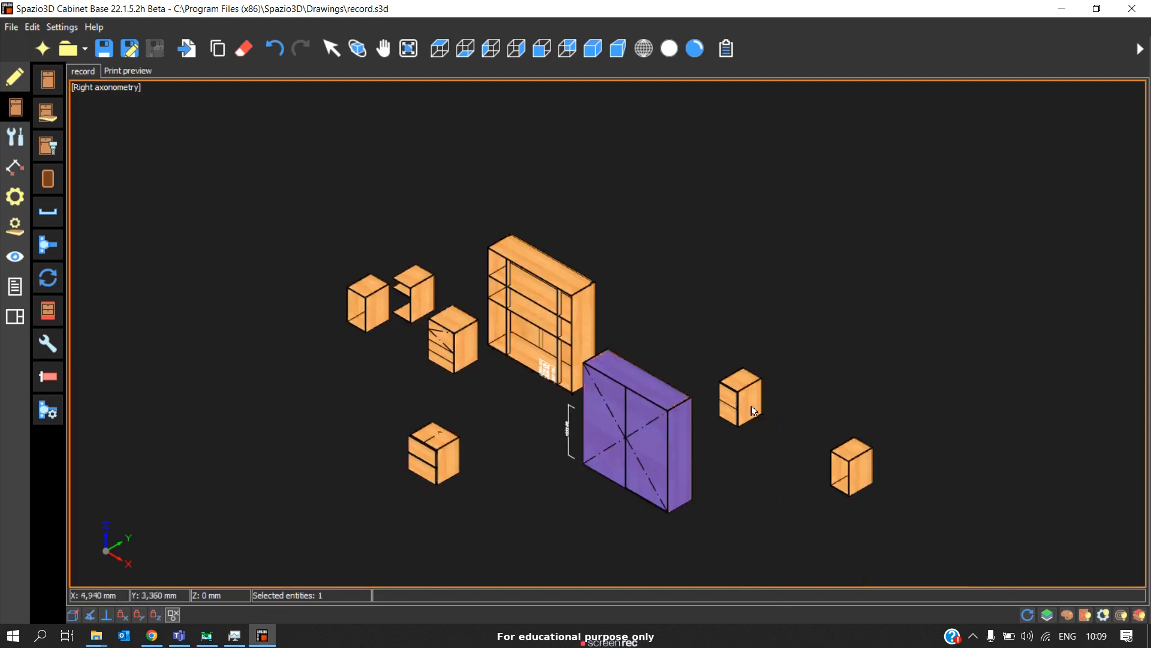
{"action": "left_click", "coordinate": [848, 473]}
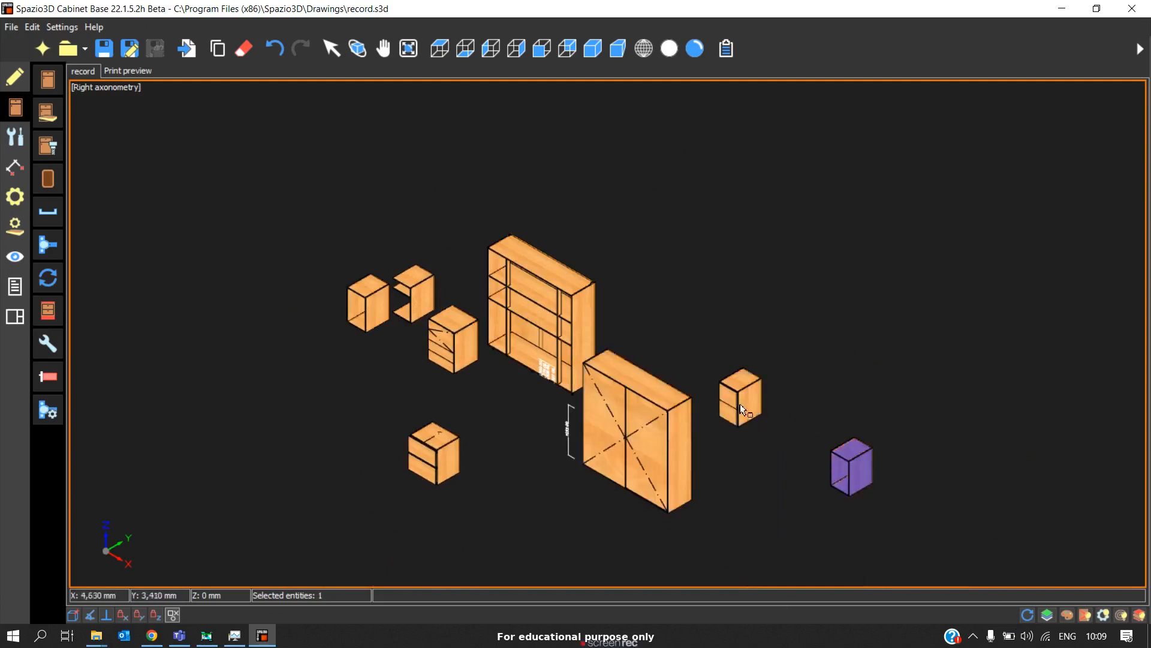
{"action": "left_click", "coordinate": [744, 402]}
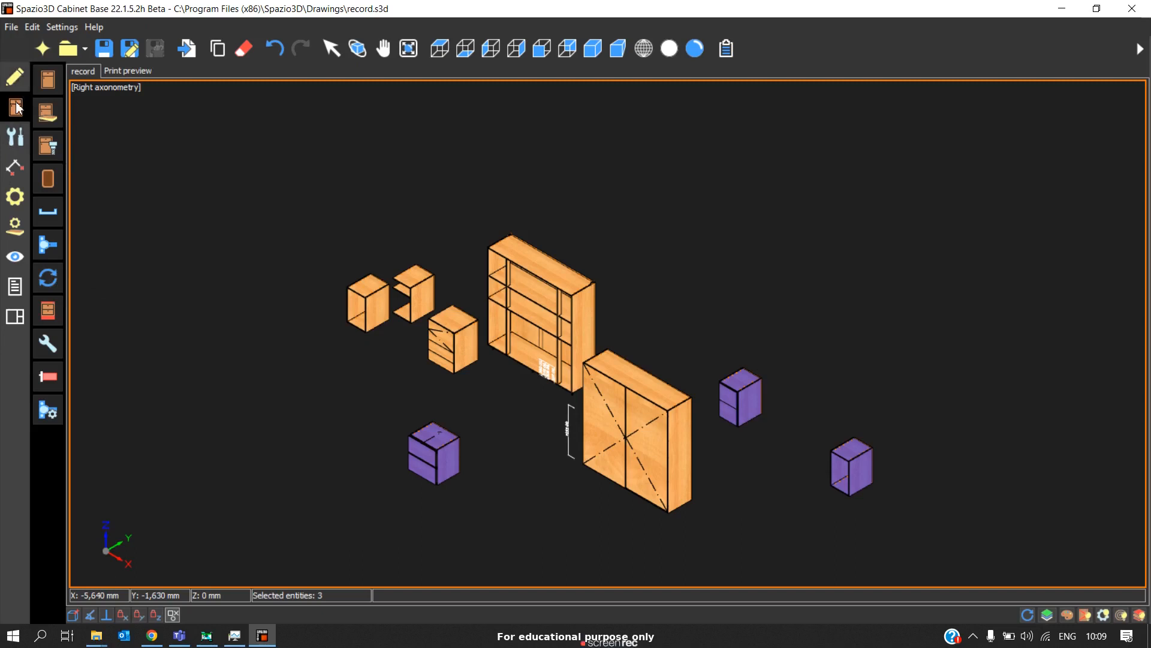
{"action": "left_click", "coordinate": [48, 280]}
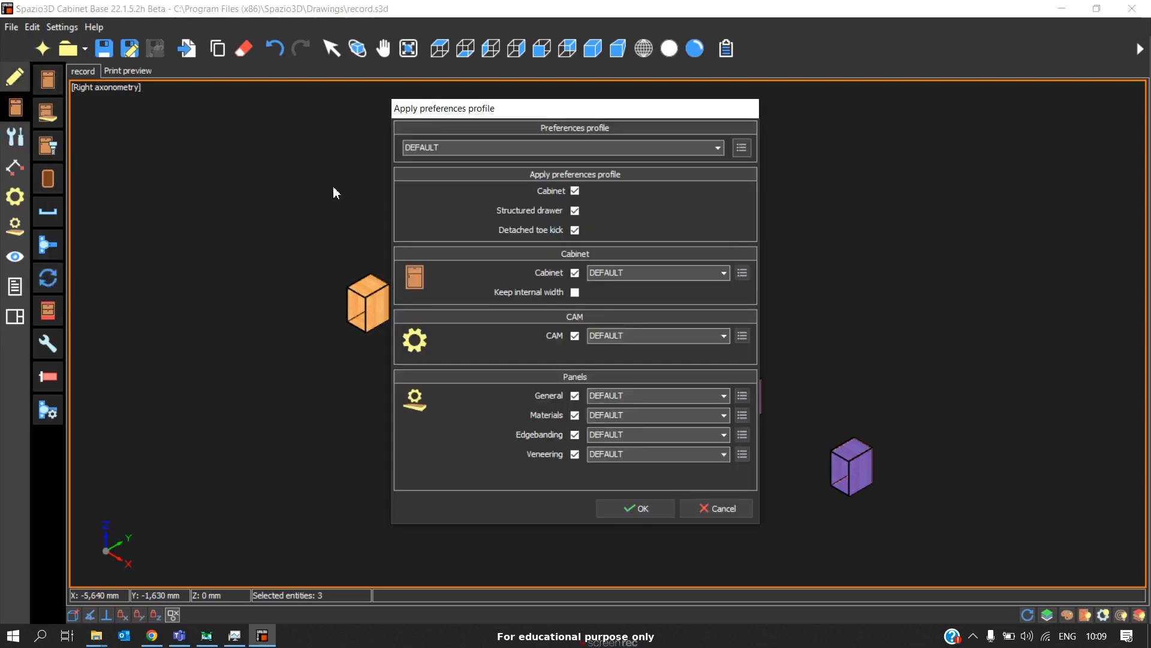
{"action": "left_click", "coordinate": [444, 149]}
{"action": "scroll", "coordinate": [451, 213], "scroll_direction": "down", "scroll_amount": 8}
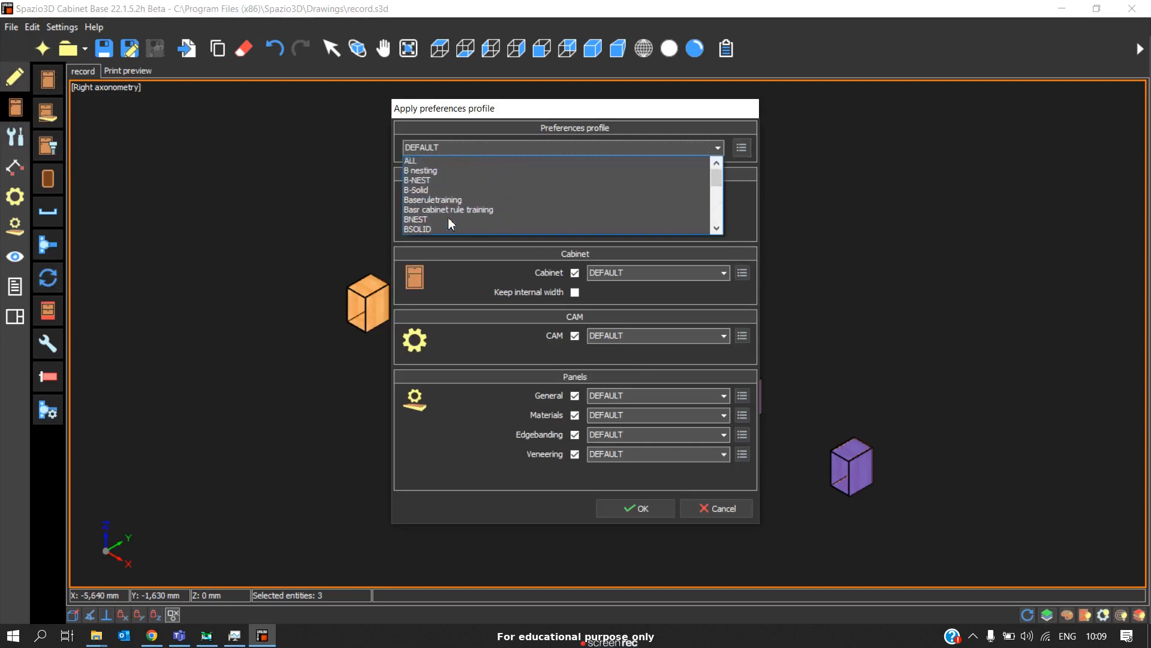
{"action": "scroll", "coordinate": [451, 223], "scroll_direction": "down", "scroll_amount": 1}
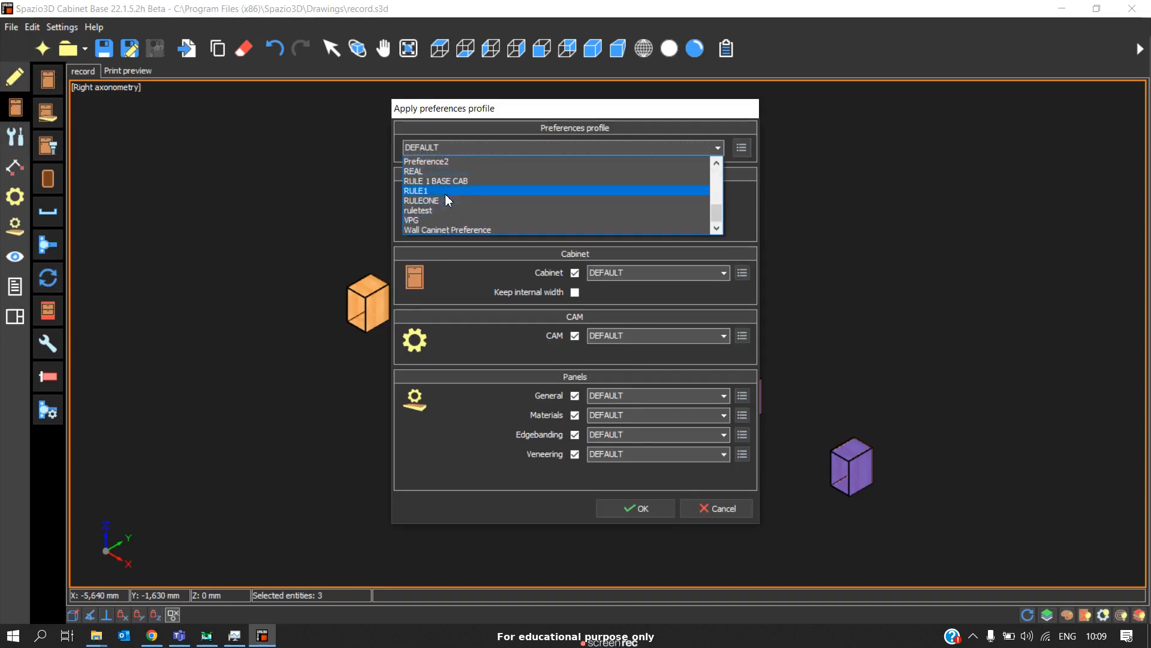
{"action": "left_click", "coordinate": [438, 201]}
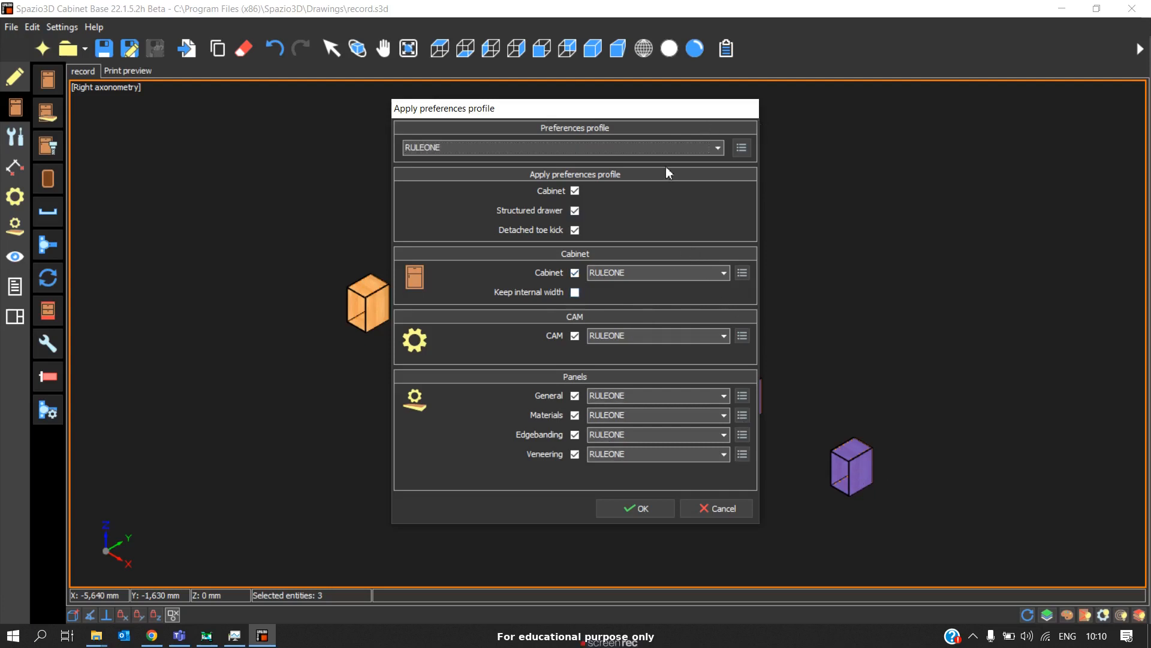
Step: Apply the B_Solid preferences profile to the three selected cabinets and accept updating them
{"action": "left_click", "coordinate": [659, 150]}
{"action": "scroll", "coordinate": [445, 197], "scroll_direction": "up", "scroll_amount": 2}
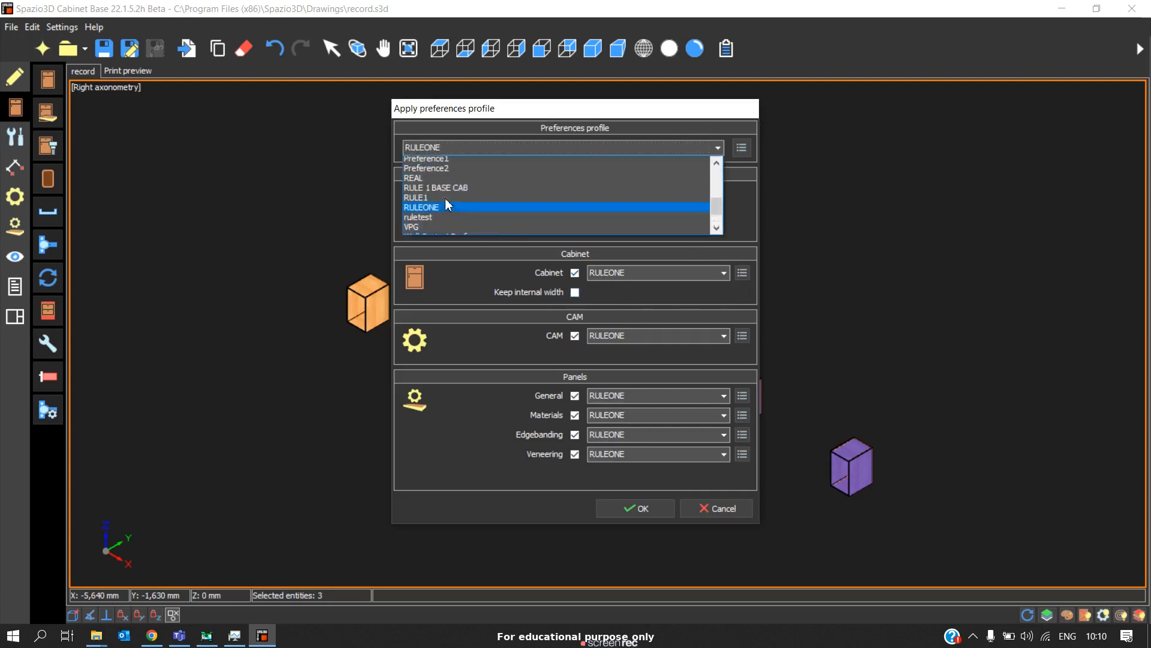
{"action": "left_click", "coordinate": [547, 113]}
{"action": "left_click_drag", "start_coordinate": [689, 114], "coordinate": [488, 207]}
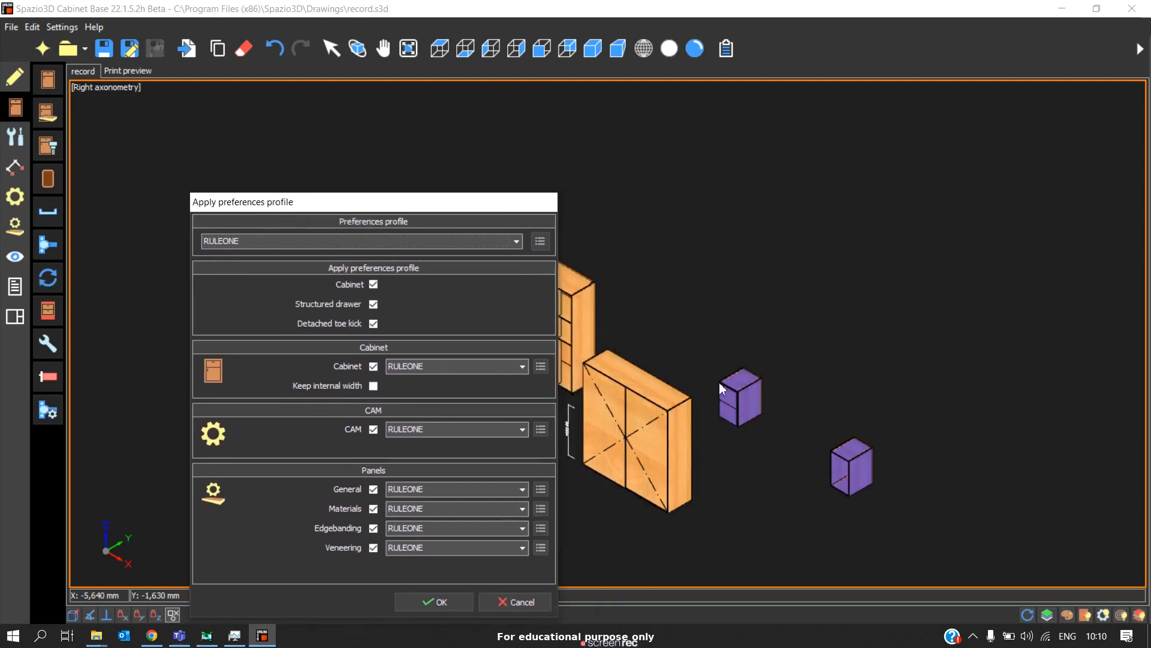
{"action": "left_click_drag", "start_coordinate": [466, 201], "coordinate": [1015, 146]}
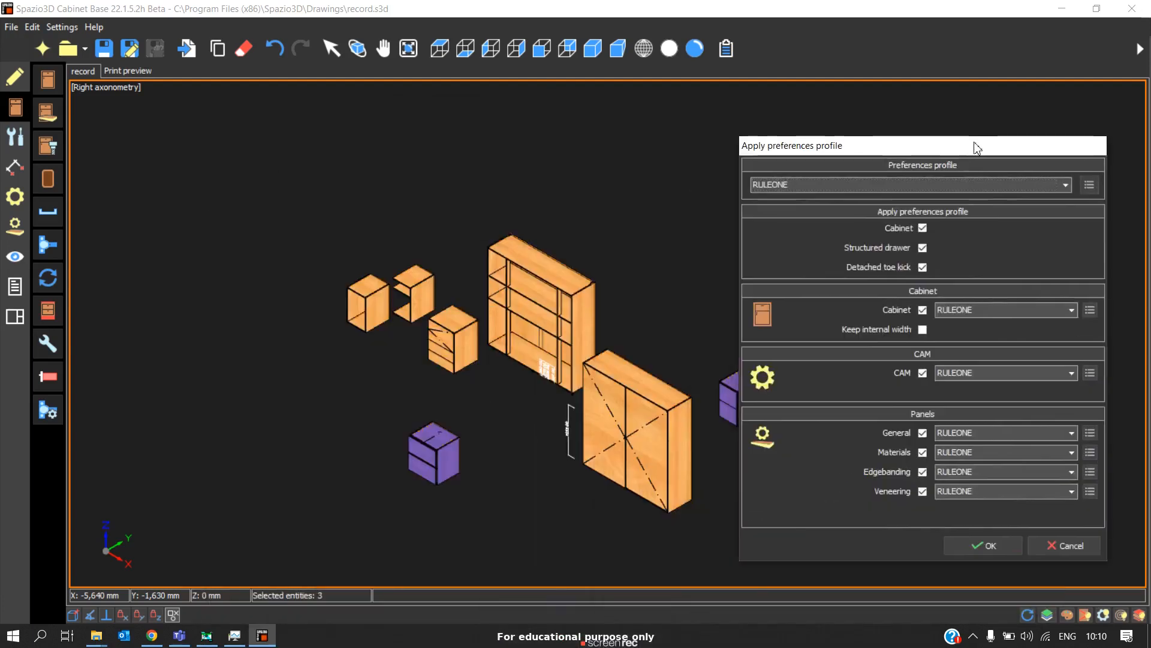
{"action": "left_click_drag", "start_coordinate": [911, 150], "coordinate": [770, 115]}
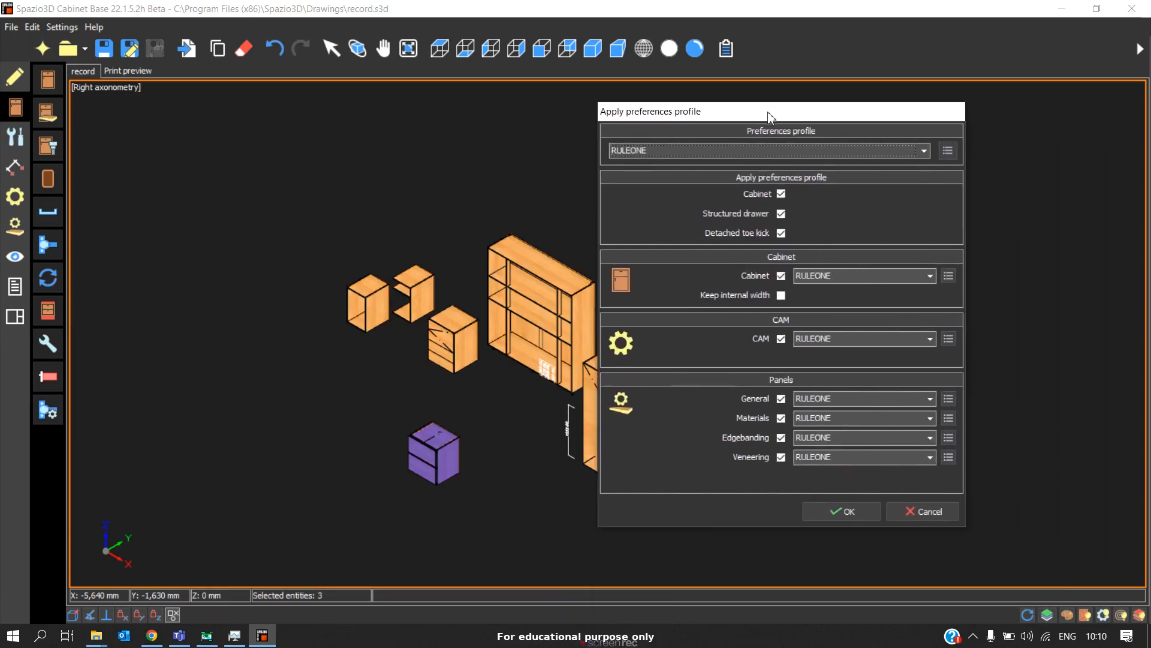
{"action": "left_click", "coordinate": [719, 150]}
{"action": "scroll", "coordinate": [648, 204], "scroll_direction": "up", "scroll_amount": 1}
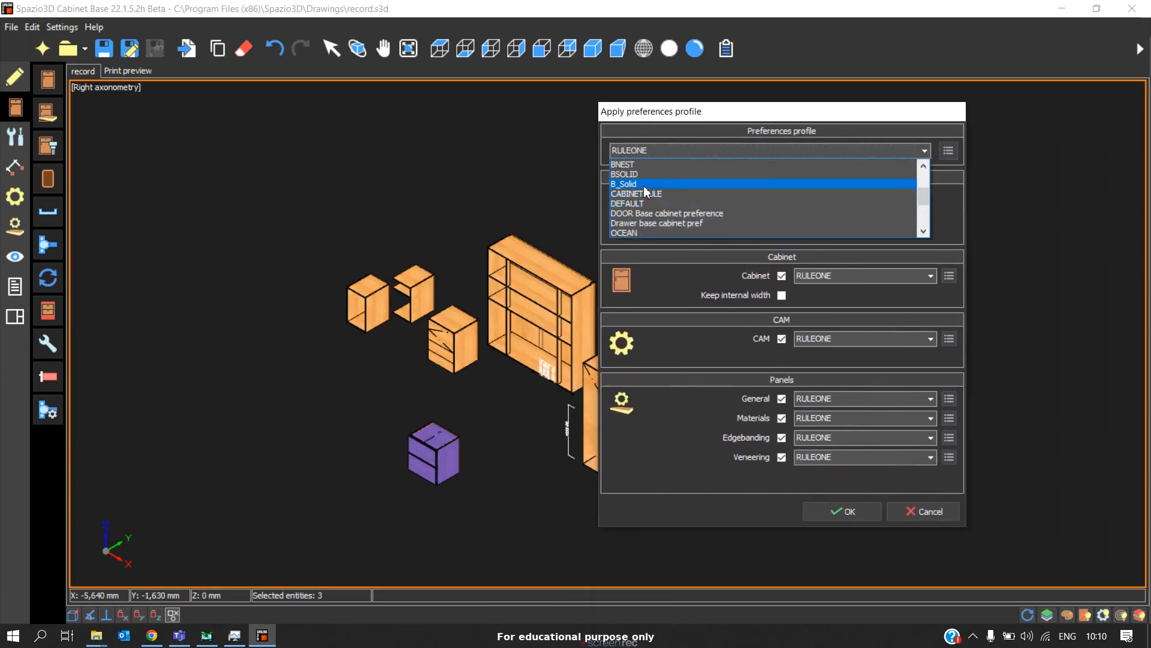
{"action": "left_click", "coordinate": [647, 186]}
{"action": "left_click", "coordinate": [828, 510]}
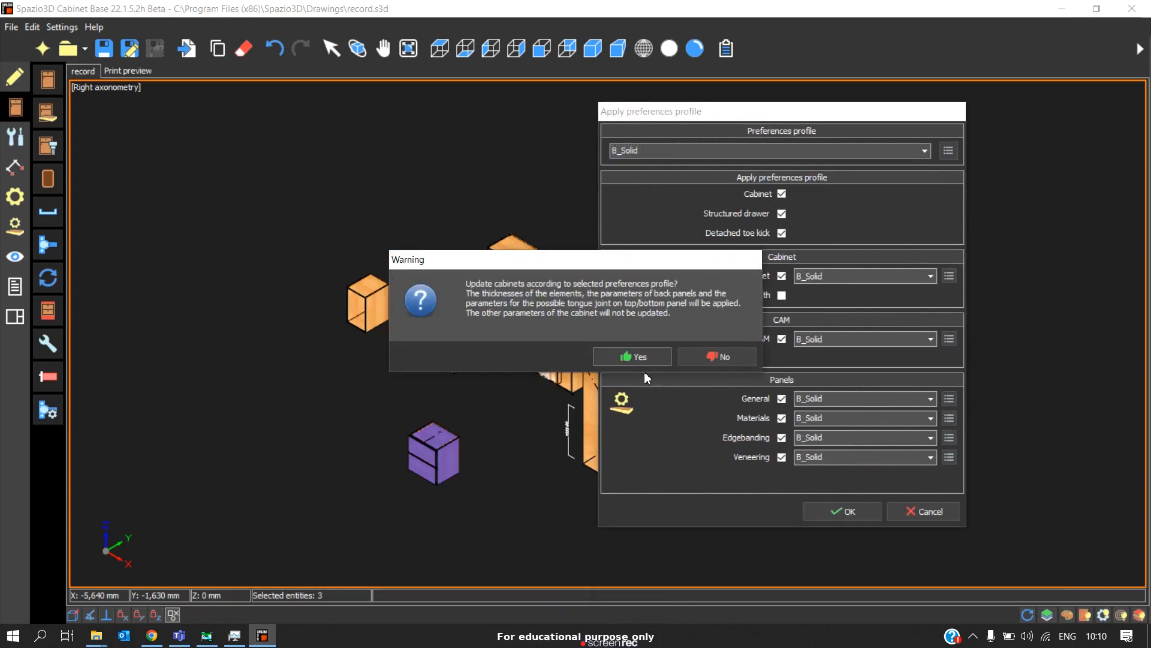
{"action": "left_click", "coordinate": [631, 358]}
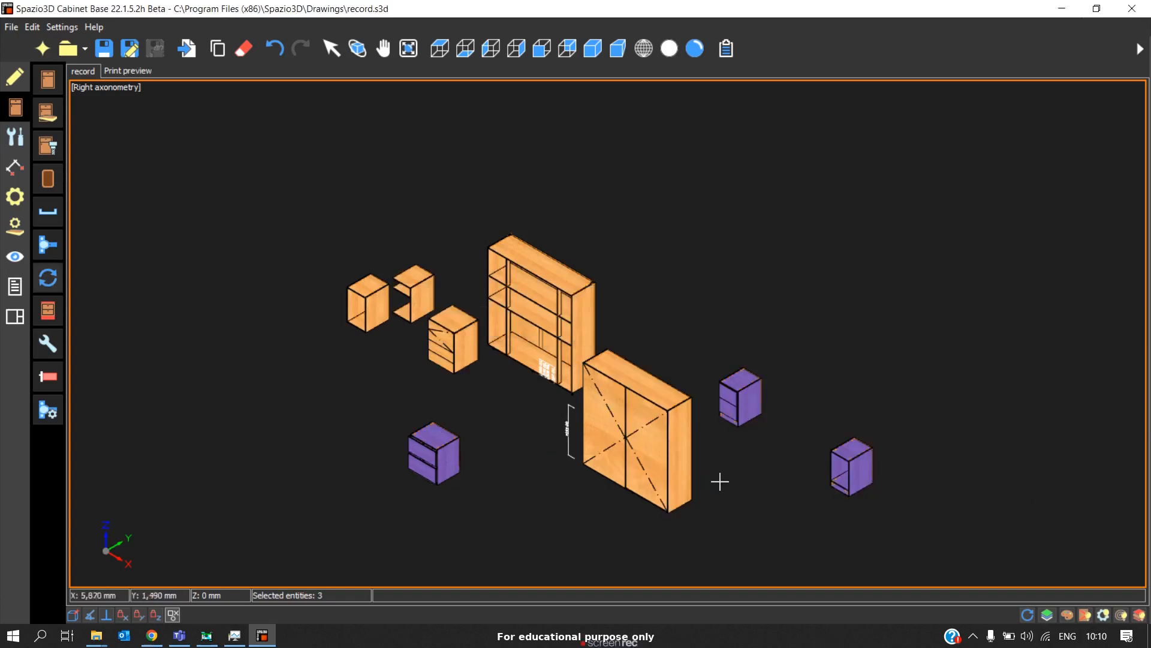
Step: Examine the updated drawer cabinet's base, undo the B_Solid profile update and clear the selection
{"action": "scroll", "coordinate": [720, 481], "scroll_direction": "up", "scroll_amount": 8}
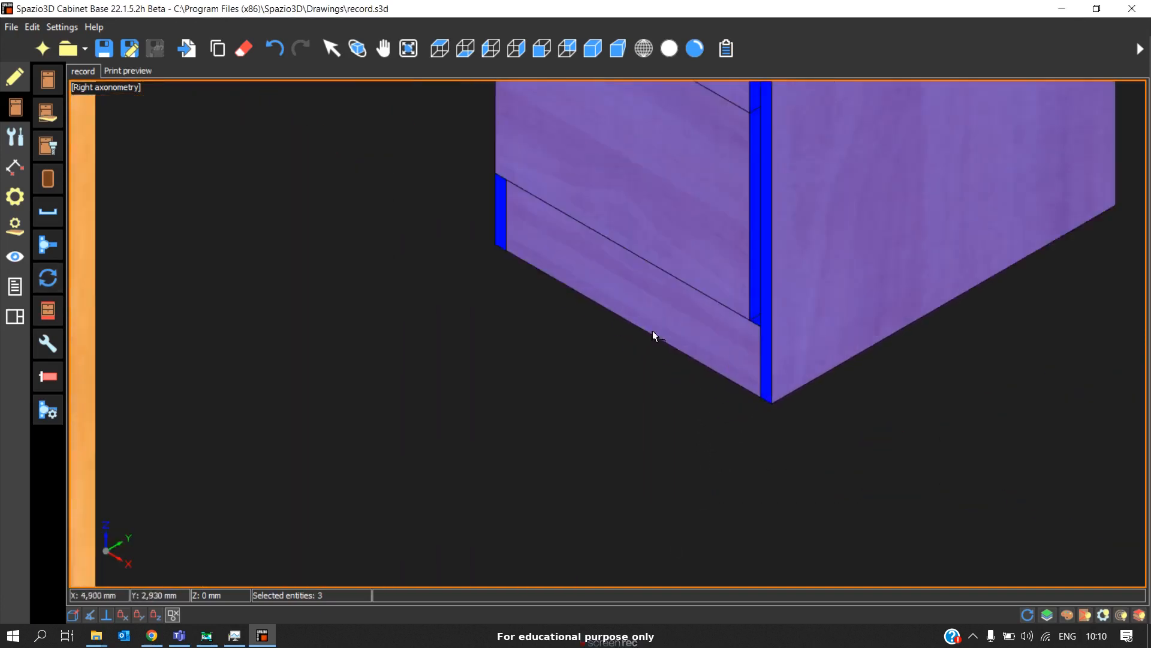
{"action": "scroll", "coordinate": [746, 265], "scroll_direction": "down", "scroll_amount": 5}
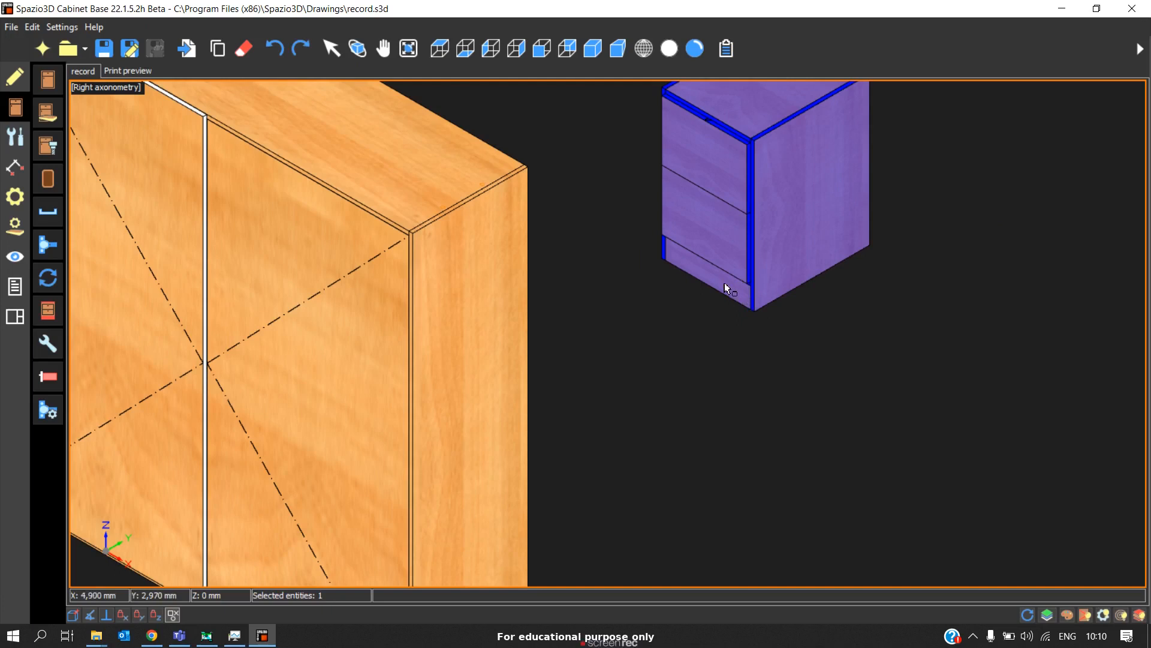
{"action": "key", "text": "Escape"}
{"action": "scroll", "coordinate": [721, 288], "scroll_direction": "down", "scroll_amount": 2}
{"action": "scroll", "coordinate": [720, 290], "scroll_direction": "up", "scroll_amount": 3}
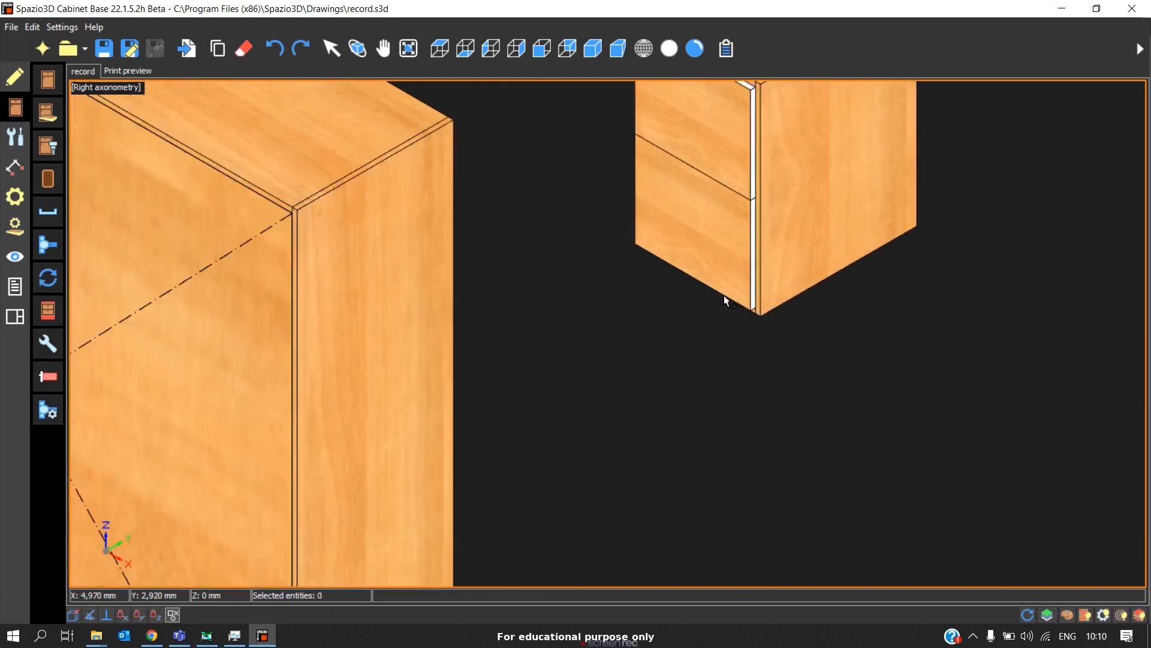
{"action": "scroll", "coordinate": [725, 295], "scroll_direction": "down", "scroll_amount": 4}
{"action": "scroll", "coordinate": [564, 294], "scroll_direction": "down", "scroll_amount": 5}
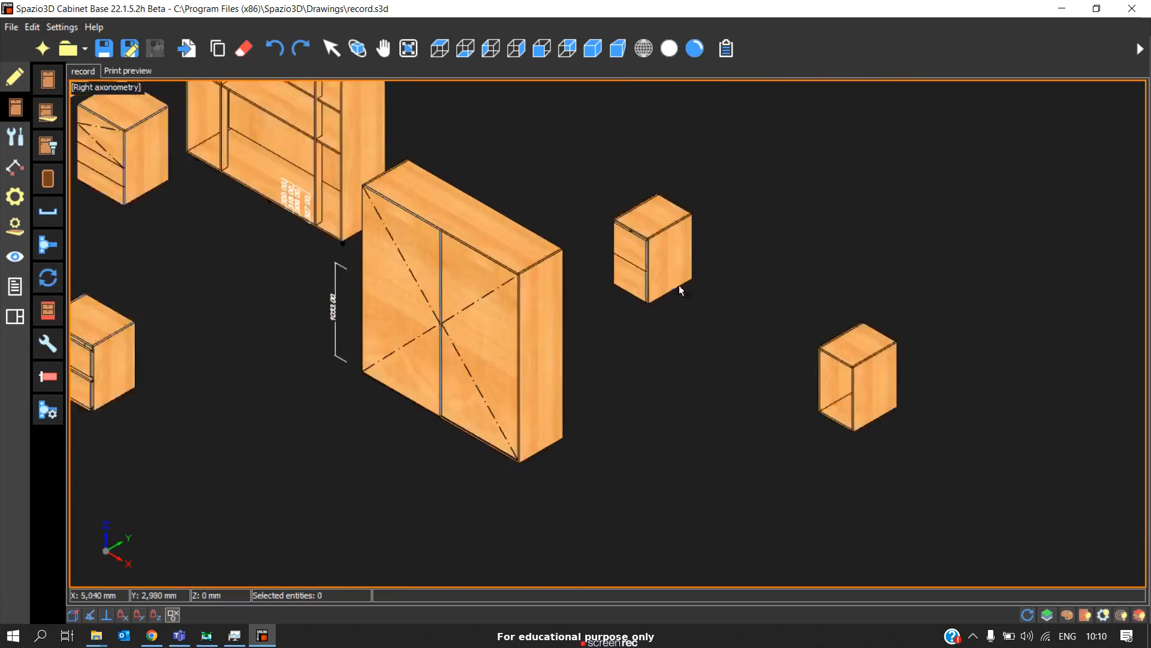
Step: Apply the B-Solid preferences profile to the same three small cabinets, excluding its Cabinet preferences, and accept the update
{"action": "left_click", "coordinate": [678, 286]}
{"action": "left_click", "coordinate": [854, 375]}
{"action": "left_click", "coordinate": [133, 344]}
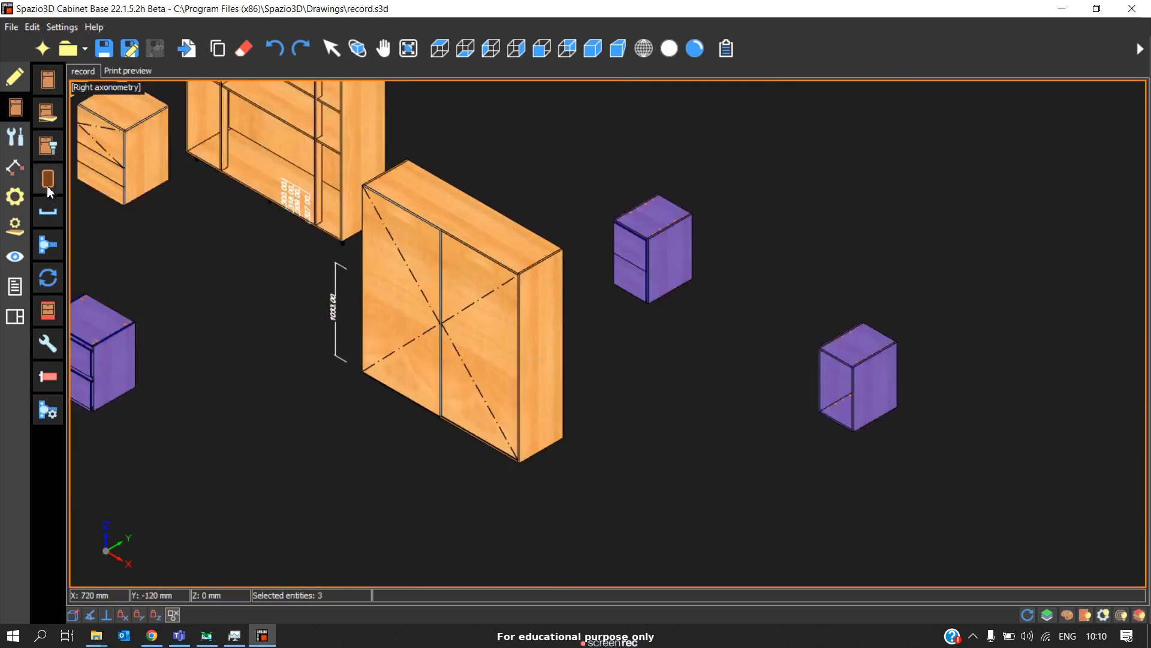
{"action": "left_click", "coordinate": [59, 277]}
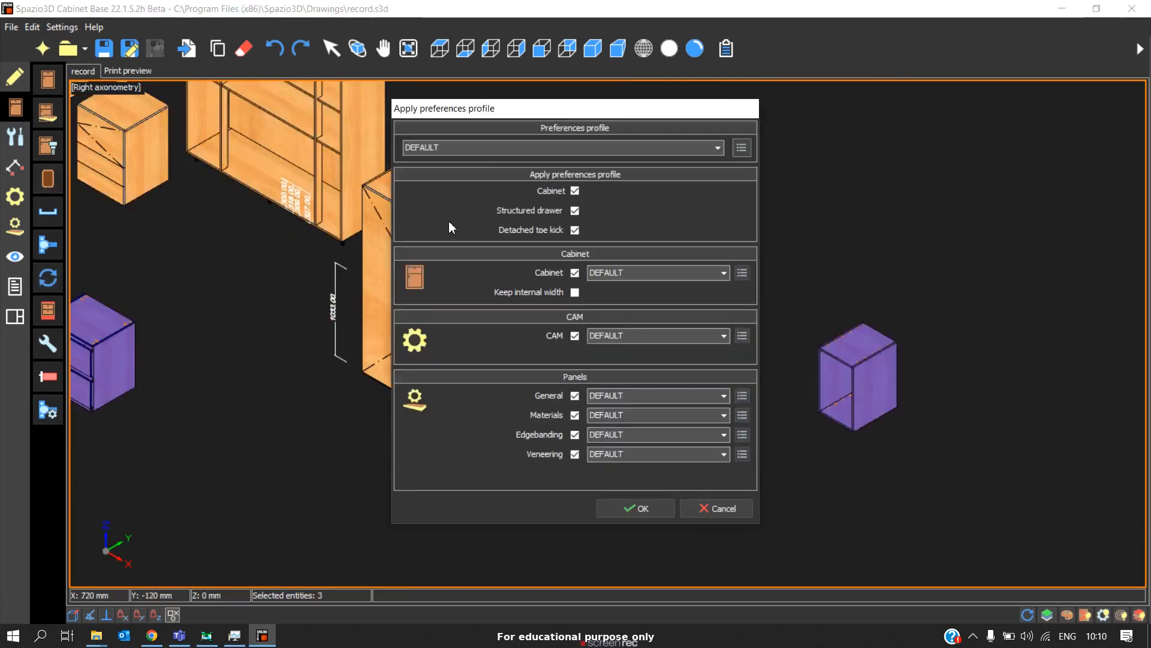
{"action": "left_click", "coordinate": [483, 152]}
{"action": "scroll", "coordinate": [451, 218], "scroll_direction": "down", "scroll_amount": 2}
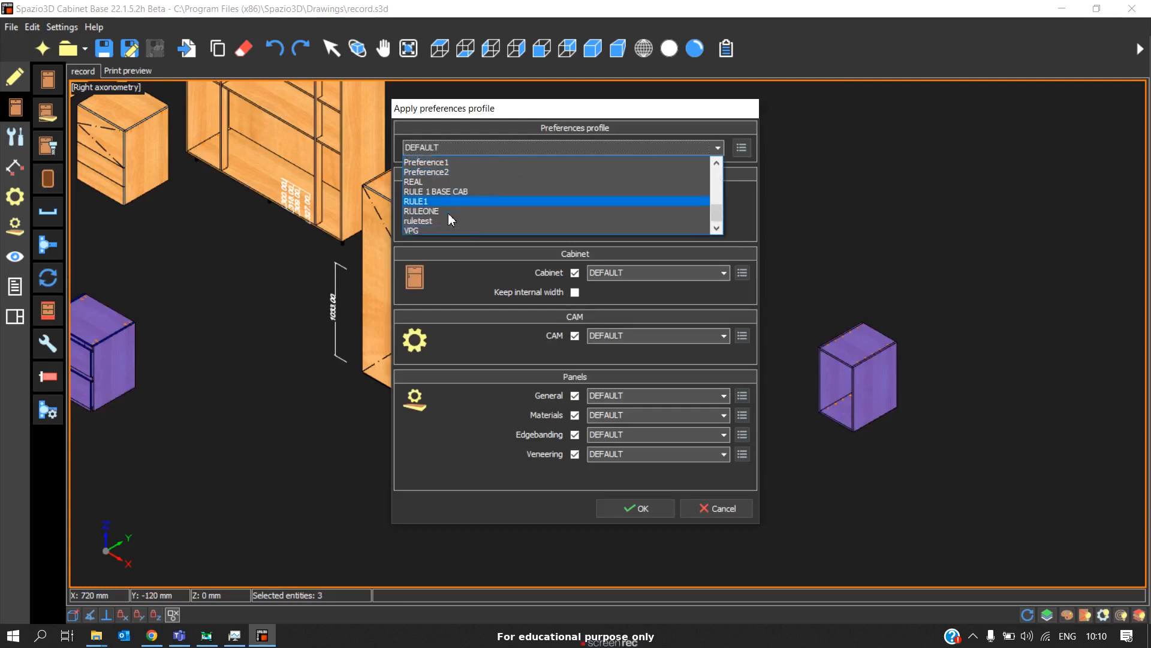
{"action": "scroll", "coordinate": [444, 216], "scroll_direction": "up", "scroll_amount": 1}
{"action": "scroll", "coordinate": [443, 213], "scroll_direction": "up", "scroll_amount": 6}
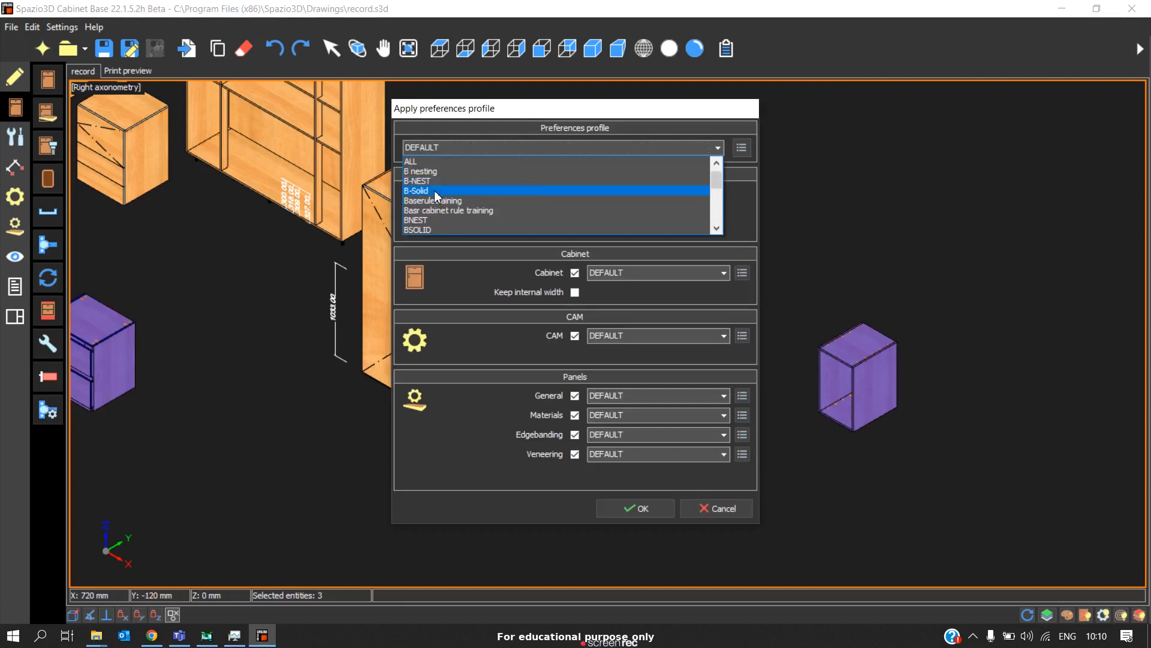
{"action": "left_click", "coordinate": [438, 191]}
{"action": "left_click", "coordinate": [575, 274]}
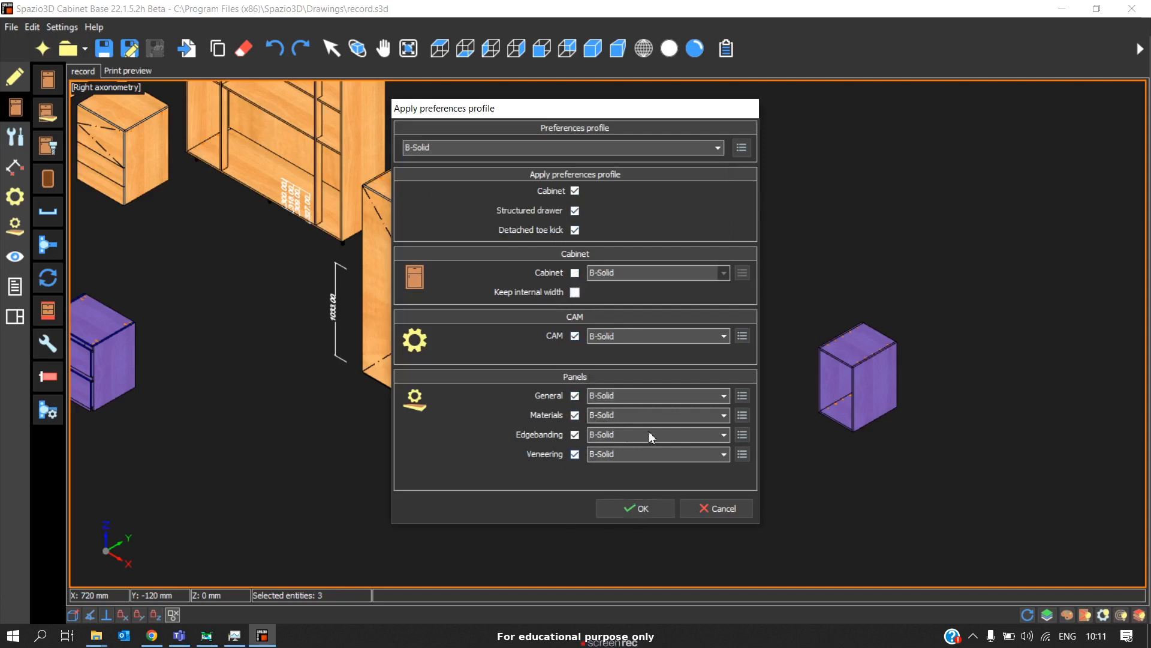
{"action": "left_click", "coordinate": [620, 509]}
{"action": "left_click", "coordinate": [649, 352]}
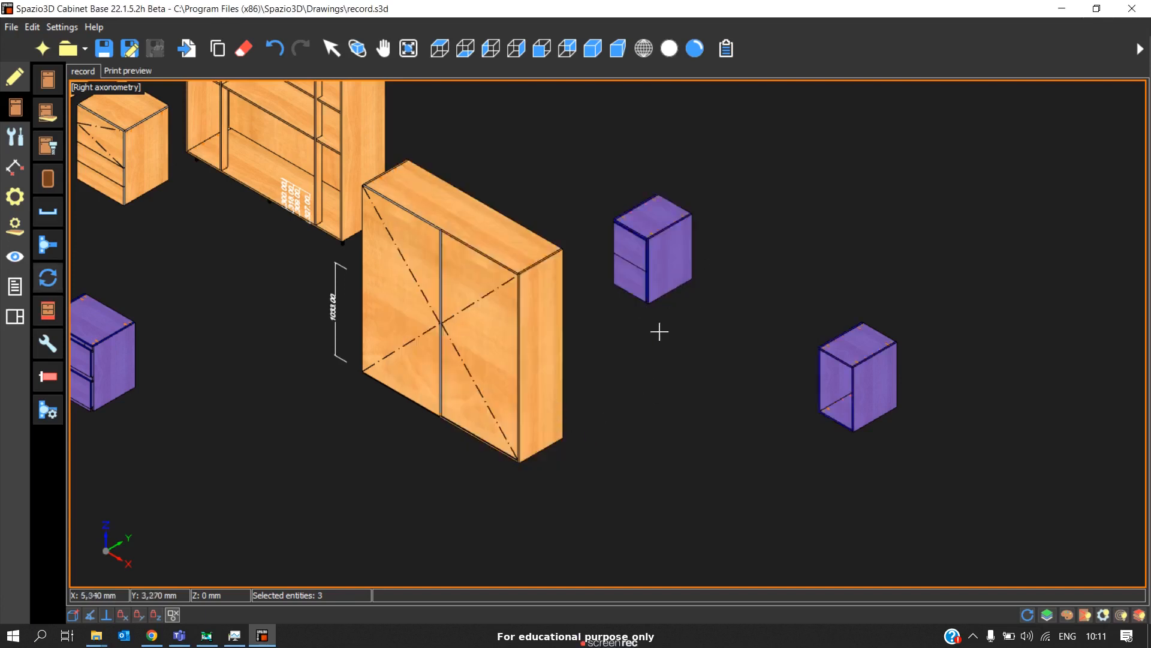
Step: Clear the selection, switch to wireframe display and examine the joint fittings in the two-drawer cabinet near the wardrobe
{"action": "scroll", "coordinate": [649, 303], "scroll_direction": "up", "scroll_amount": 4}
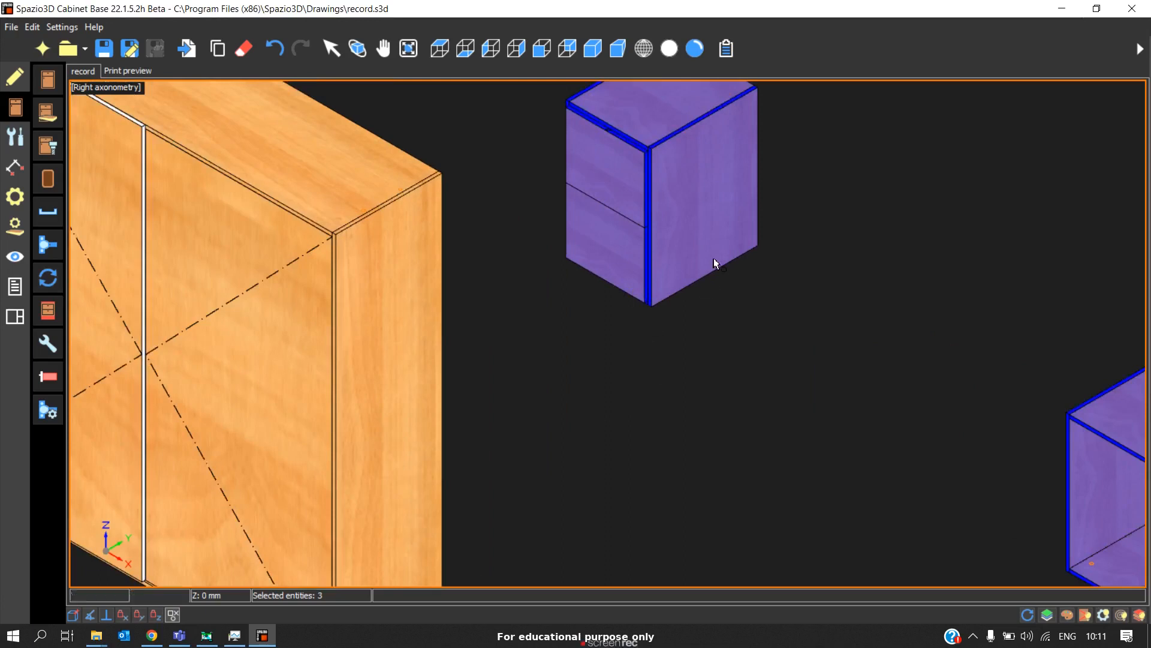
{"action": "middle_click_drag", "start_coordinate": [714, 260], "coordinate": [730, 427]}
{"action": "key", "text": "w"}
{"action": "key", "text": "Escape"}
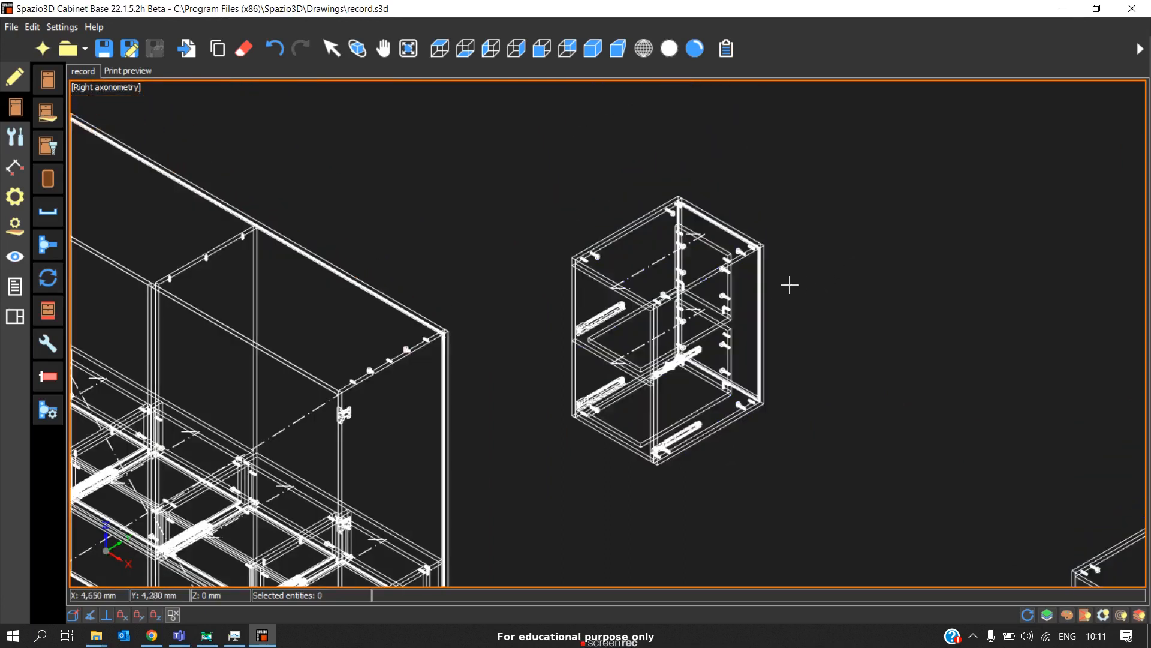
{"action": "scroll", "coordinate": [705, 286], "scroll_direction": "up", "scroll_amount": 3}
{"action": "scroll", "coordinate": [705, 287], "scroll_direction": "up", "scroll_amount": 2}
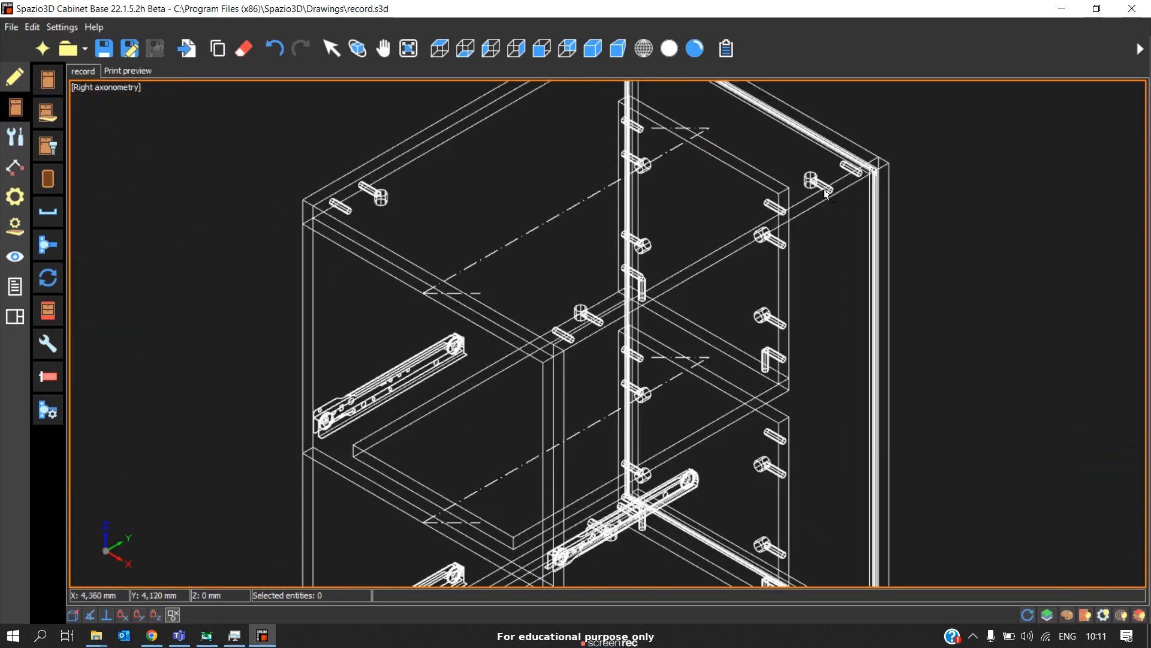
{"action": "scroll", "coordinate": [770, 259], "scroll_direction": "down", "scroll_amount": 4}
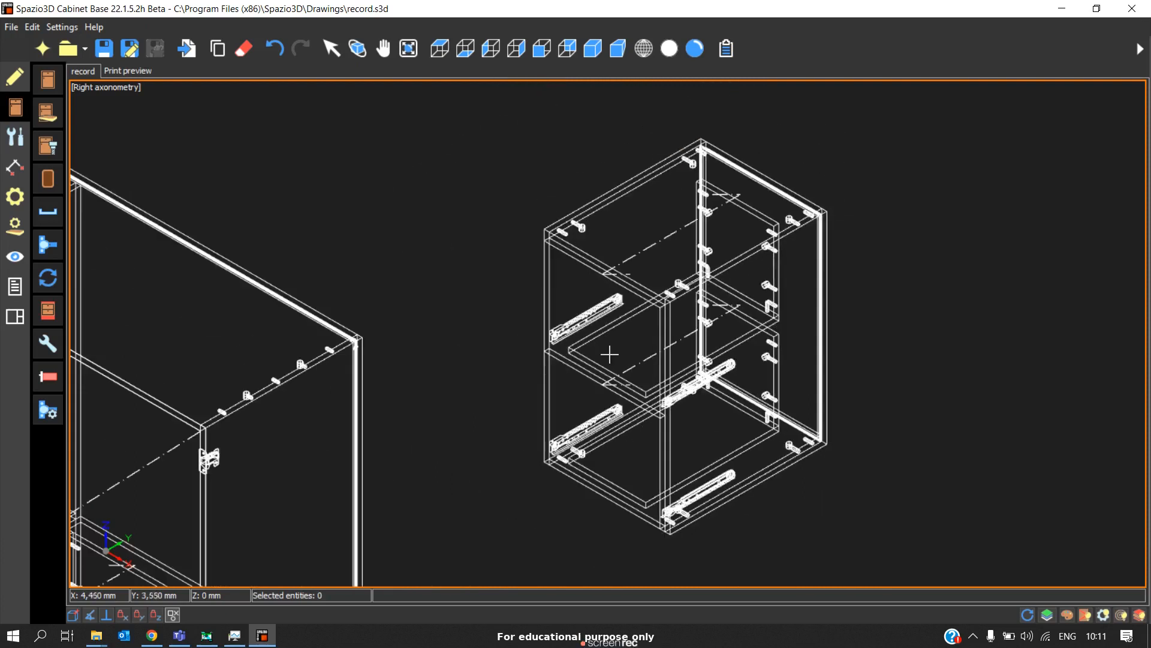
Step: Select the wireframe cabinet, clear the selection and return the whole drawing to shaded display
{"action": "left_click", "coordinate": [698, 295]}
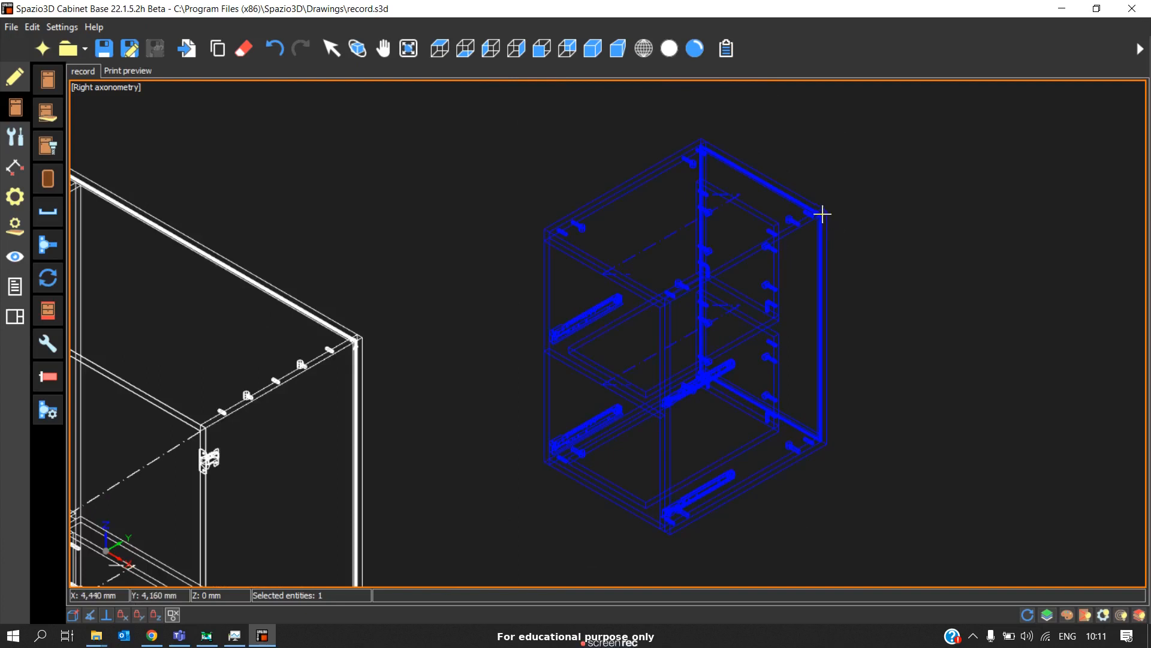
{"action": "scroll", "coordinate": [822, 214], "scroll_direction": "down", "scroll_amount": 5}
{"action": "left_click", "coordinate": [361, 406]}
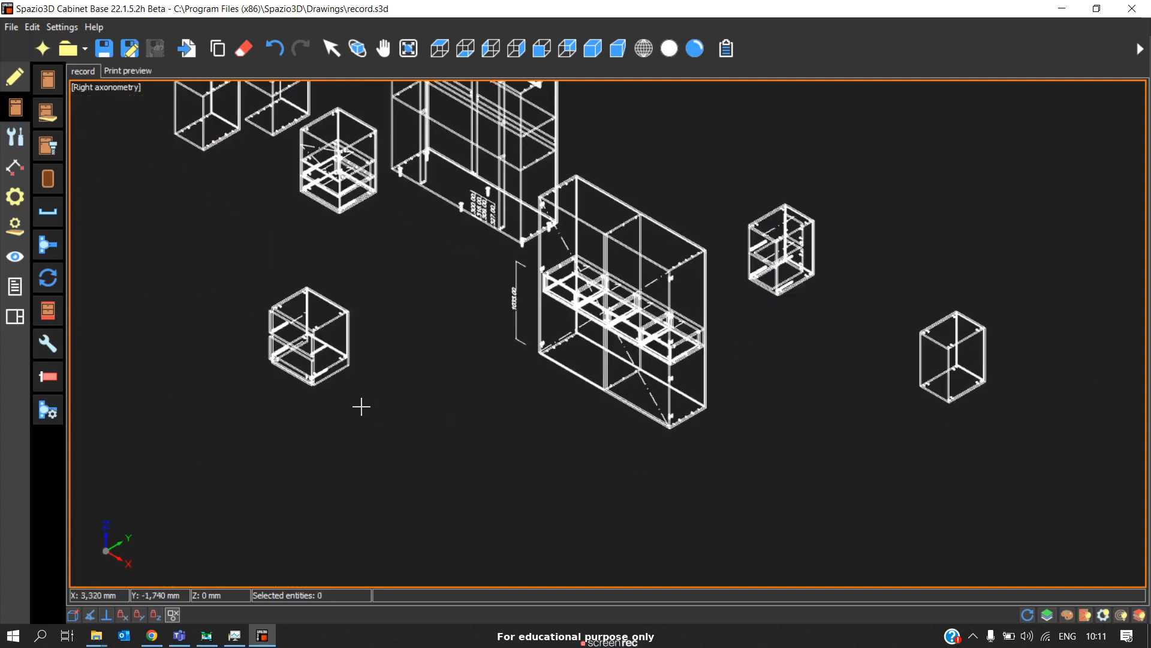
{"action": "scroll", "coordinate": [357, 376], "scroll_direction": "down", "scroll_amount": 2}
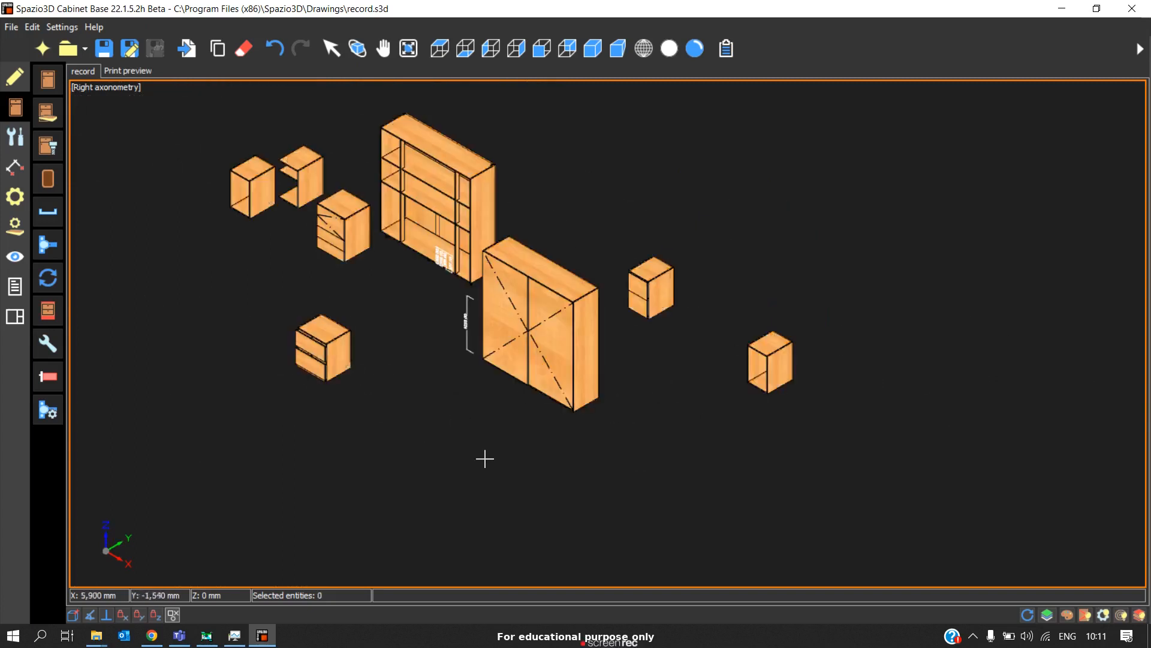